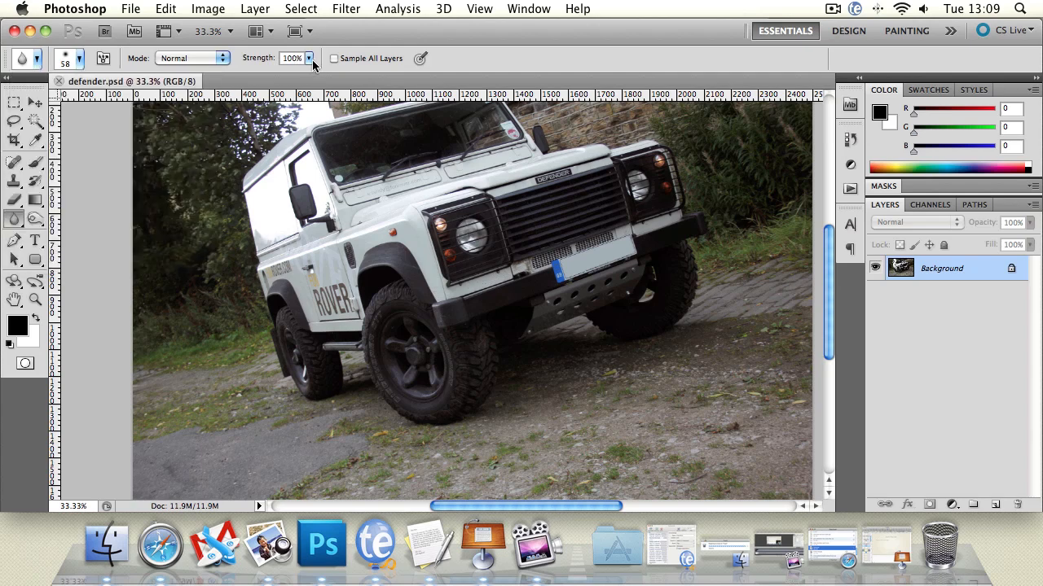
left_click(309, 60)
left_click(369, 61)
left_click(183, 60)
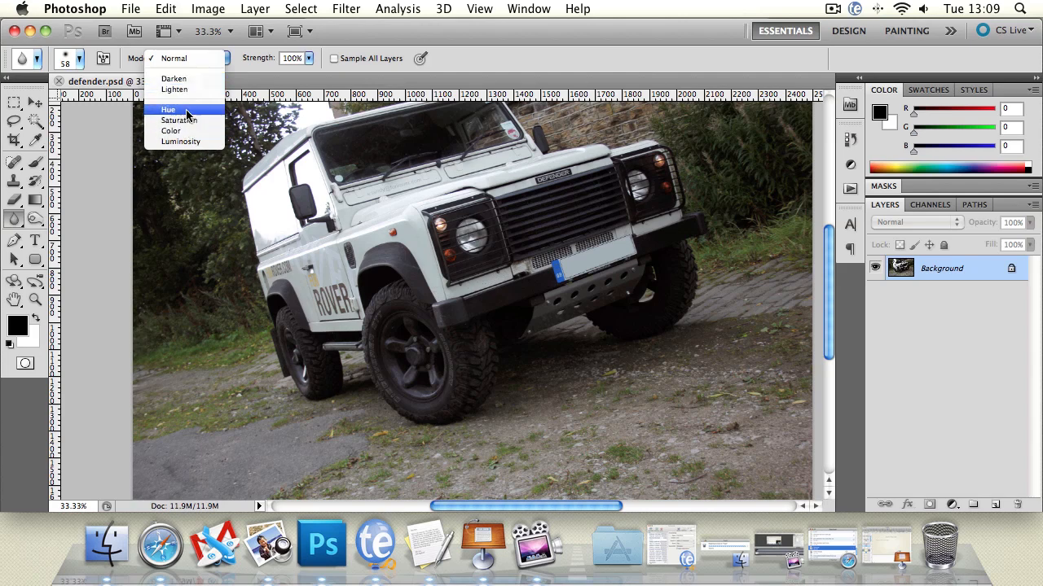
left_click(502, 61)
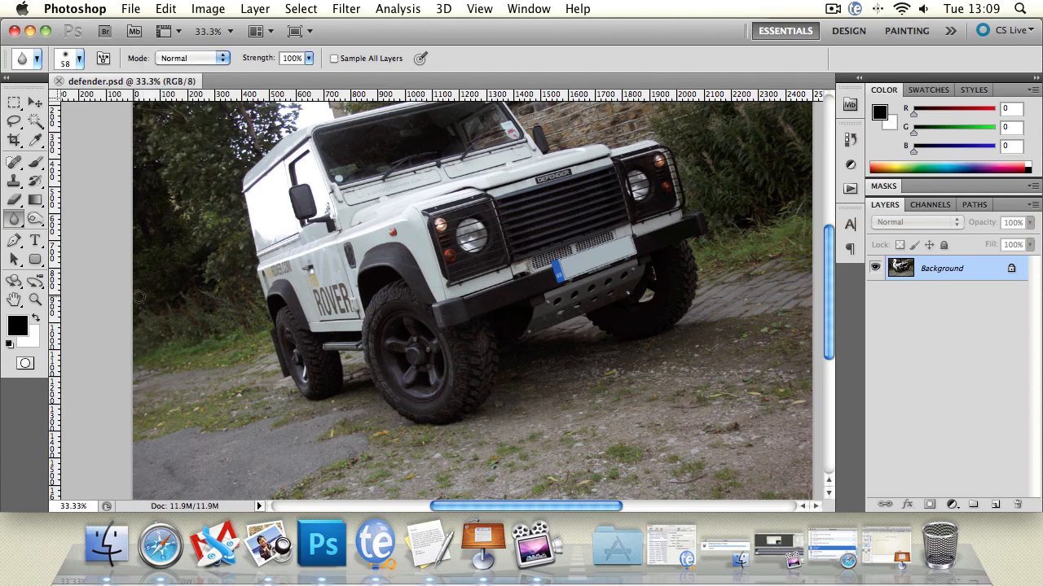
Blur the rim of the front wheel using a 119 px Blur brush, and lower the tool's strength to 15%
left_click(14, 300)
left_click_drag(131, 285, 144, 262)
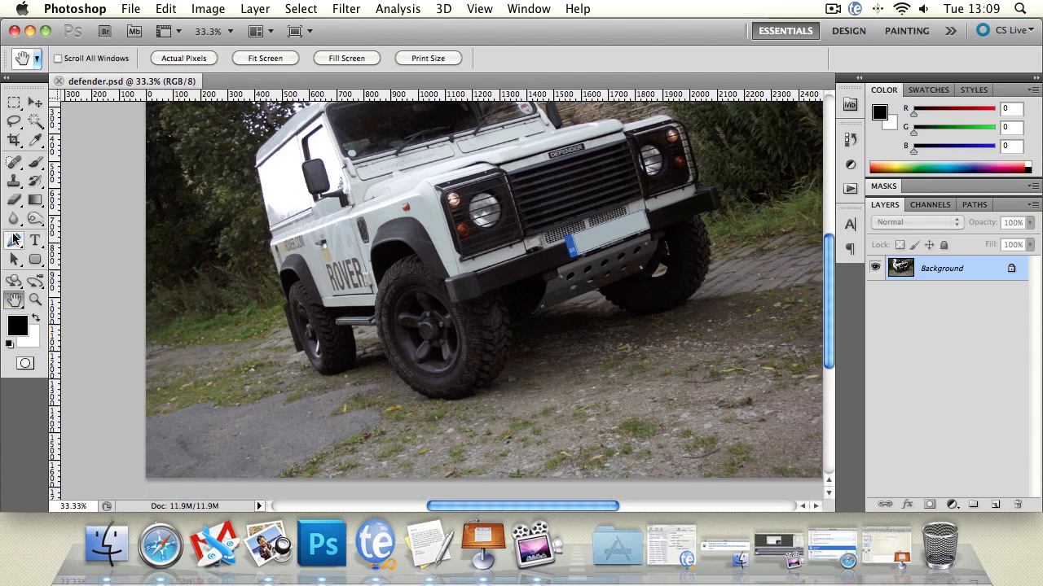
left_click(14, 218)
left_click(75, 57)
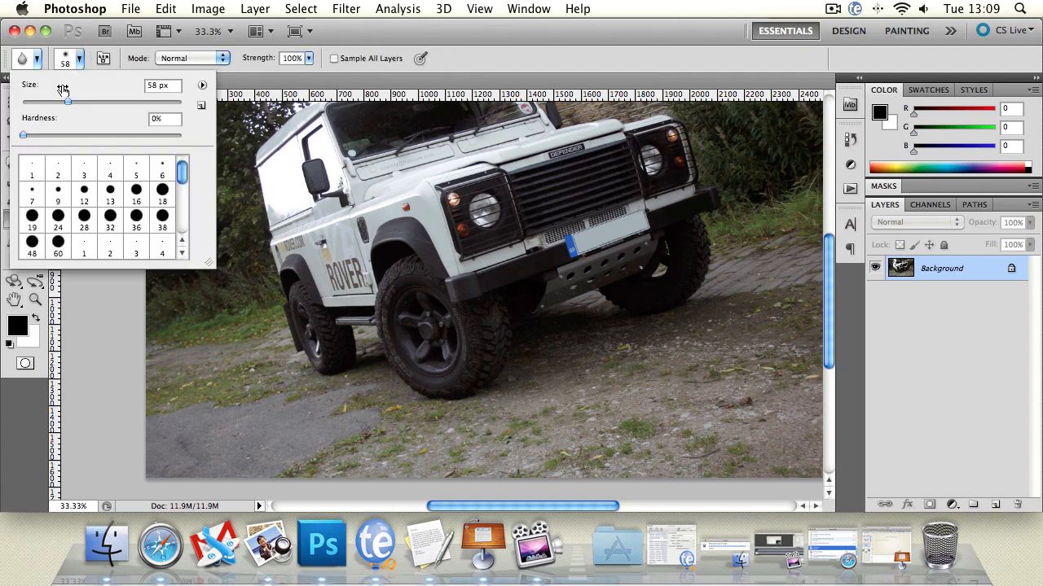
left_click_drag(70, 102, 110, 102)
mouse_move(420, 324)
left_mouse_down()
mouse_move(397, 344)
mouse_move(417, 362)
mouse_move(434, 337)
mouse_move(411, 319)
mouse_move(459, 355)
mouse_move(439, 342)
mouse_move(431, 356)
mouse_move(450, 335)
mouse_move(406, 316)
mouse_move(401, 362)
mouse_move(445, 359)
left_mouse_up()
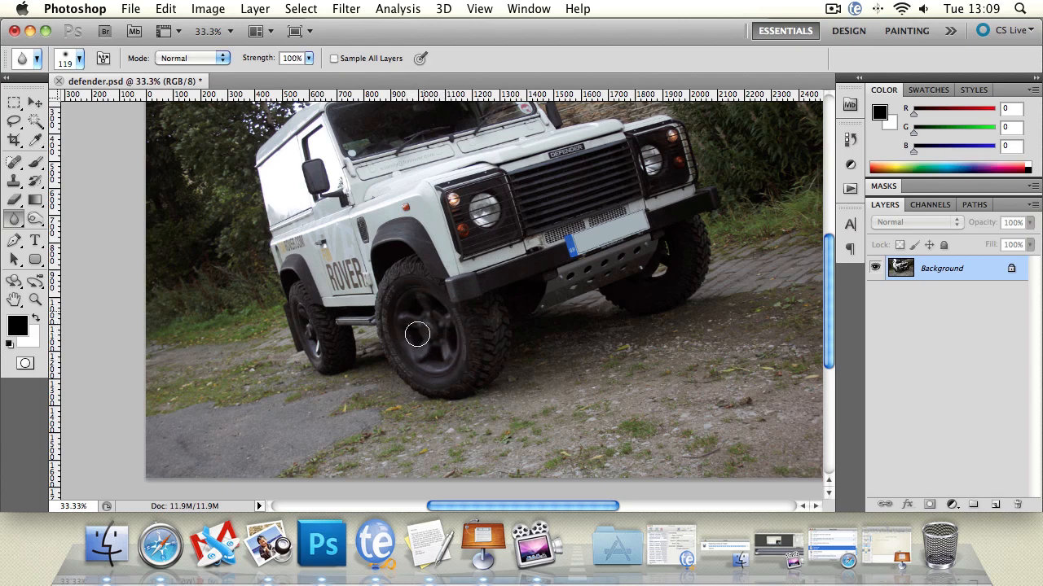
mouse_move(404, 357)
left_mouse_down()
mouse_move(437, 358)
mouse_move(425, 338)
mouse_move(435, 364)
mouse_move(437, 341)
mouse_move(438, 395)
left_mouse_up()
left_click_drag(308, 58, 262, 81)
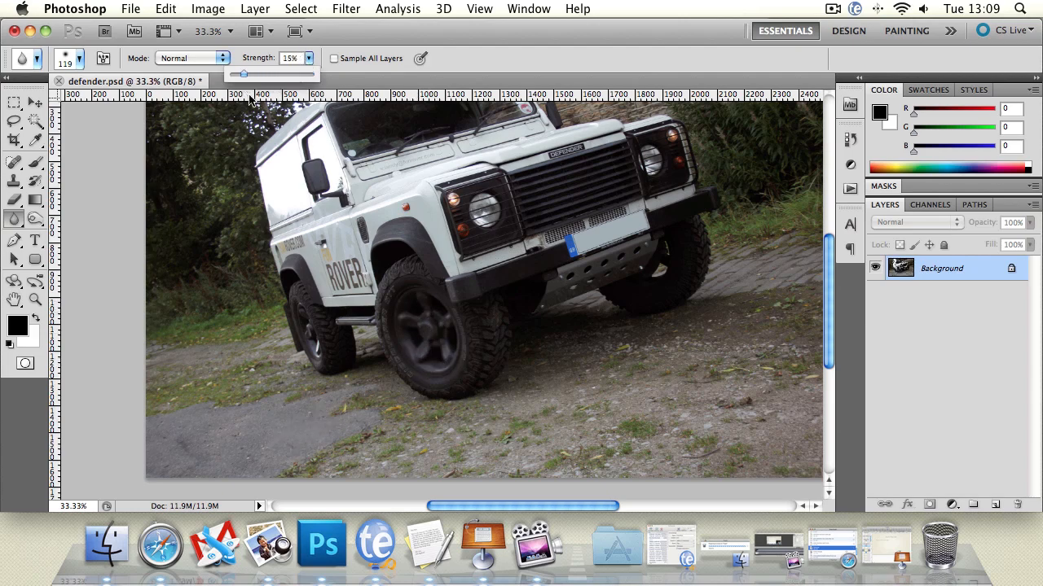
left_click(495, 188)
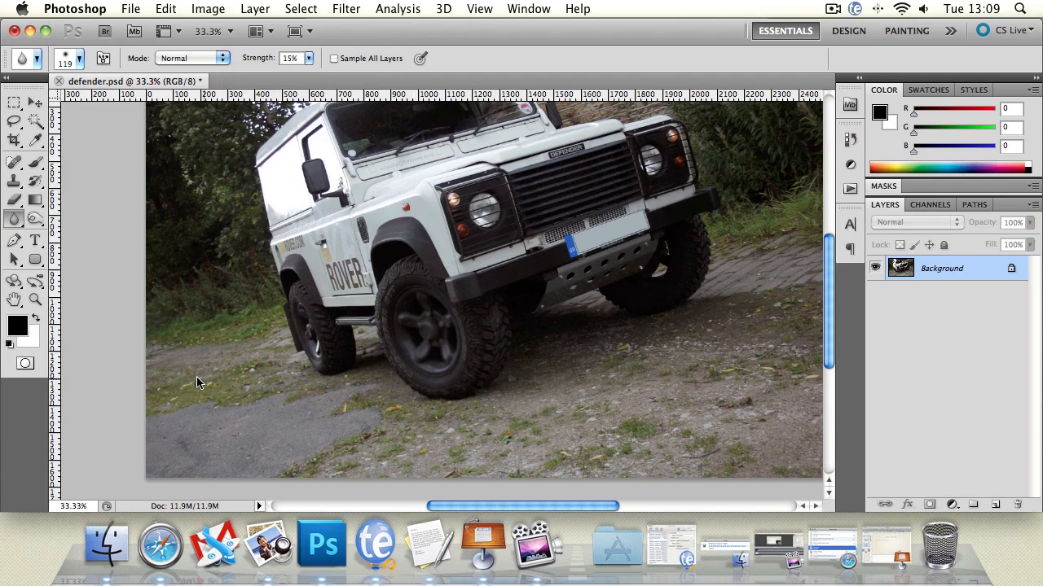
left_click(14, 299)
left_click_drag(399, 197, 358, 230)
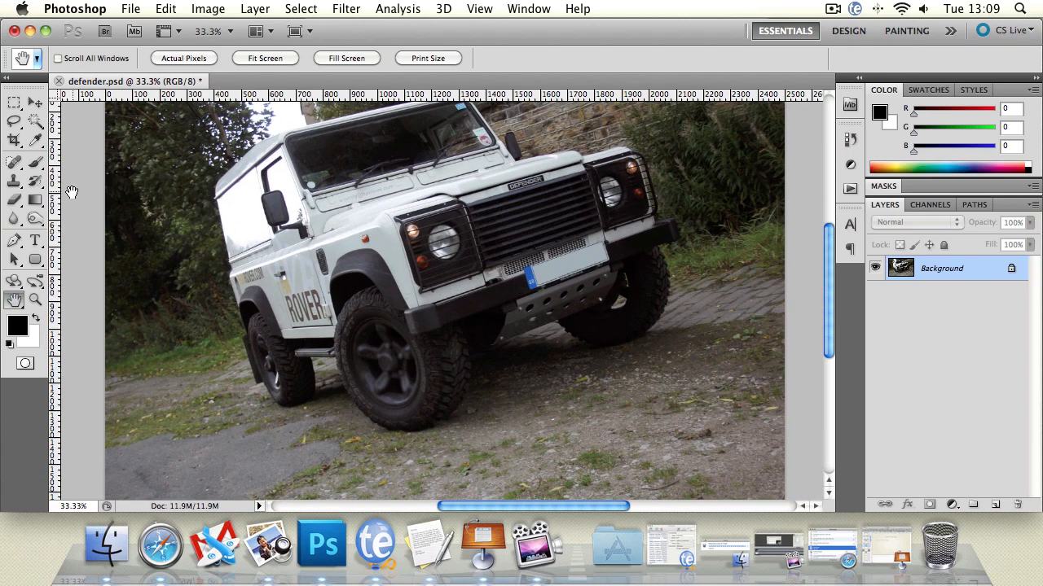
left_click(35, 181)
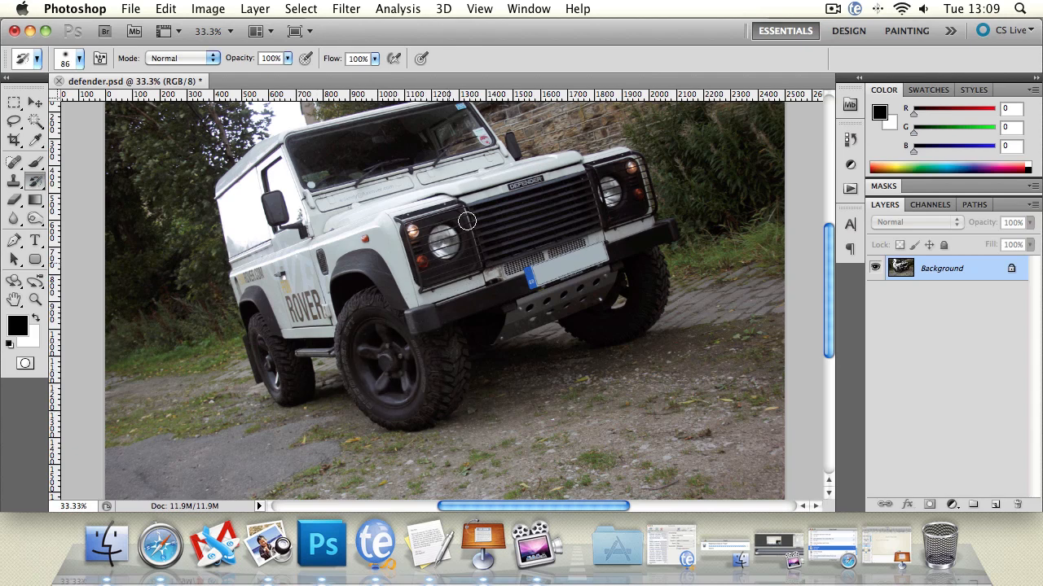
left_click(11, 220)
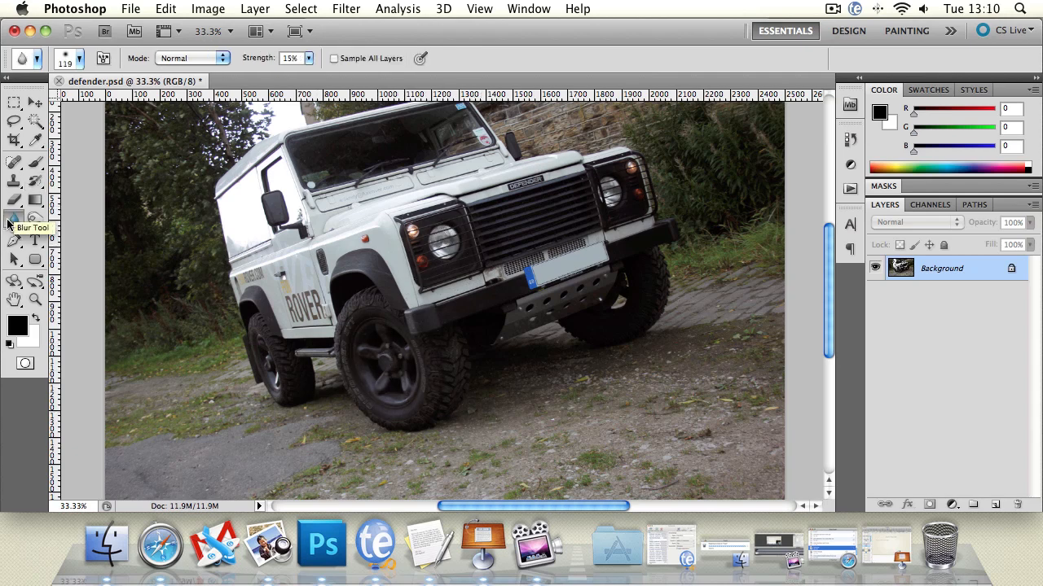
Sharpen the white body panel between the front wheel arch and the bumper corner with a 61 px Sharpen brush
left_click_drag(14, 222, 50, 231)
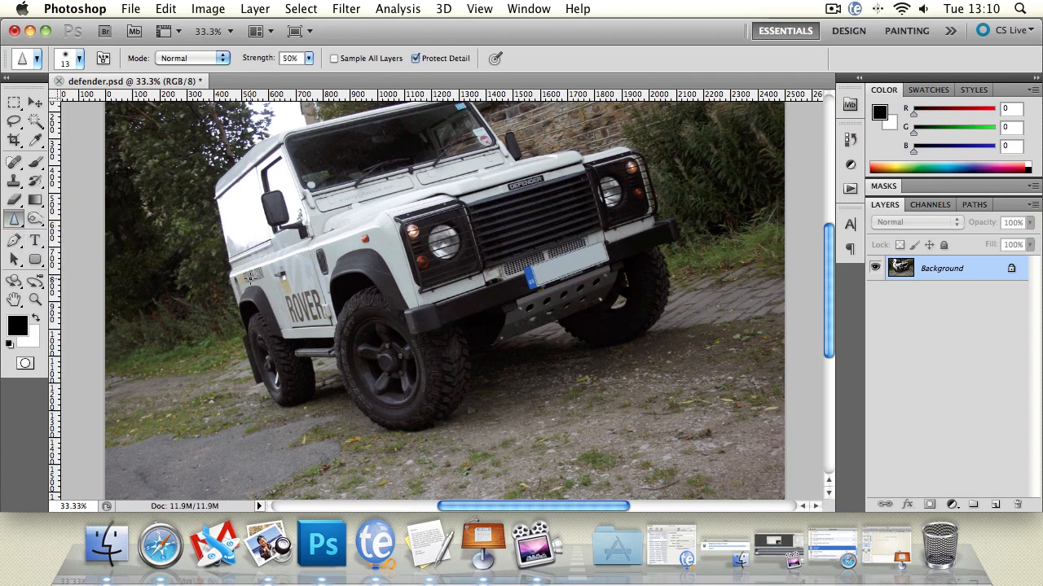
left_click(34, 298)
left_click(387, 314)
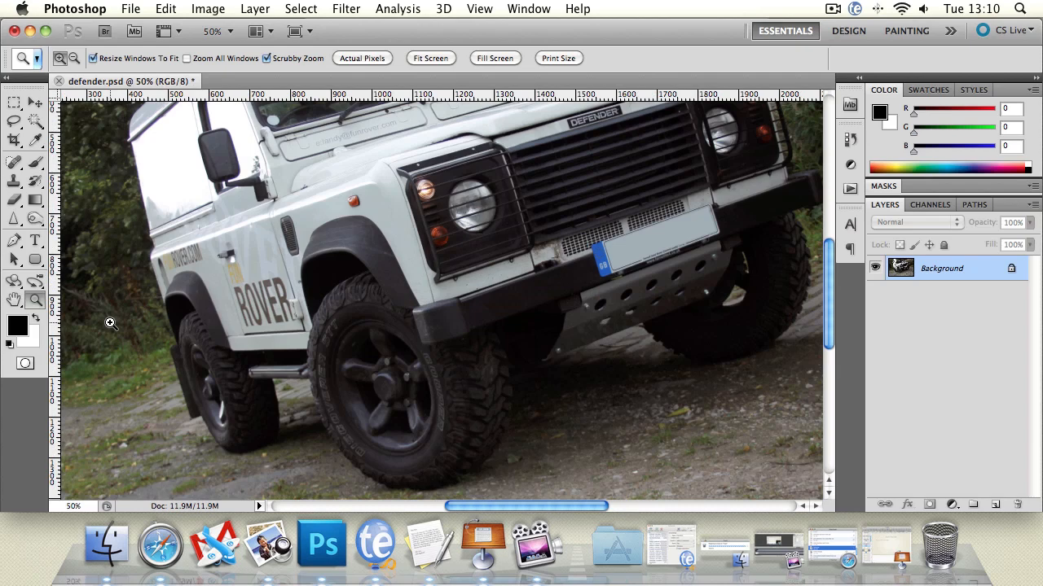
left_click(13, 220)
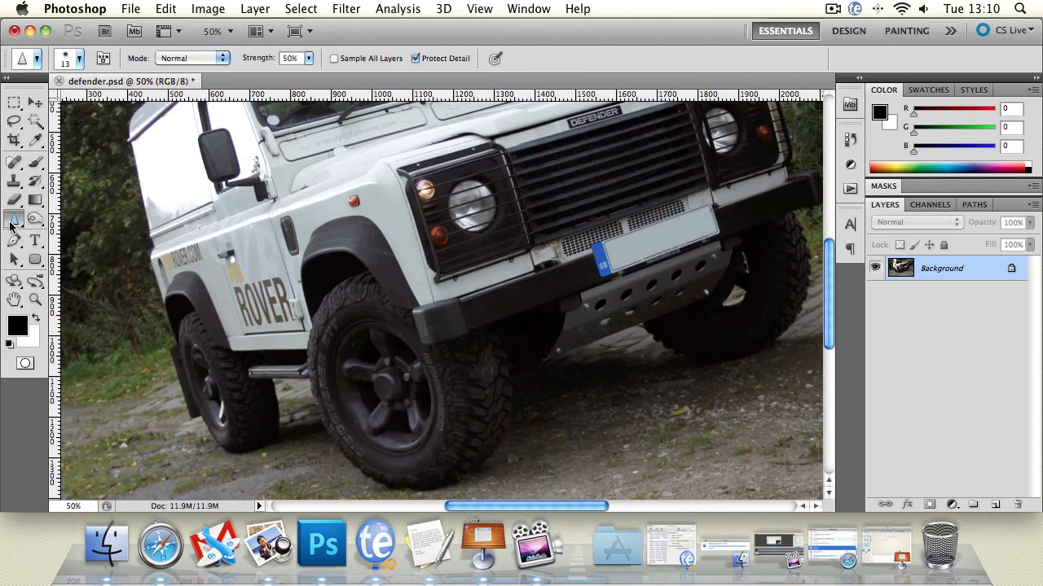
left_click(79, 60)
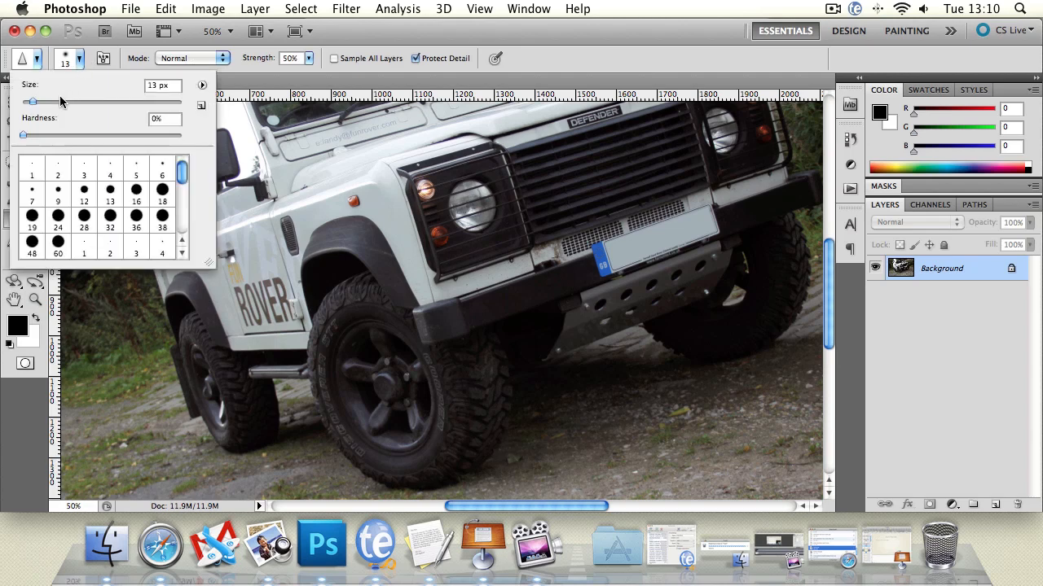
left_click_drag(33, 102, 55, 103)
left_click(199, 57)
left_click(415, 46)
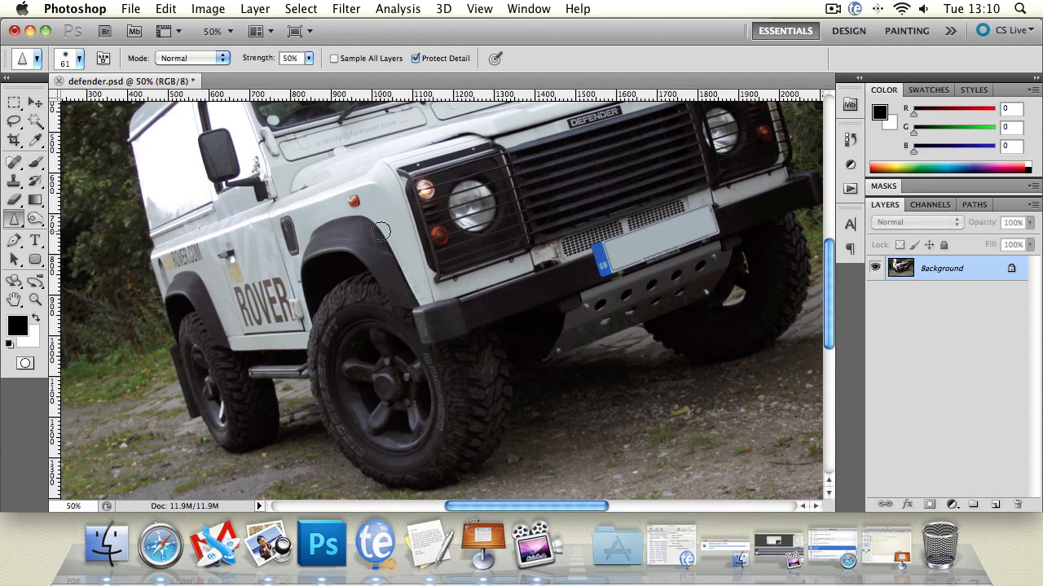
left_click_drag(413, 286, 441, 297)
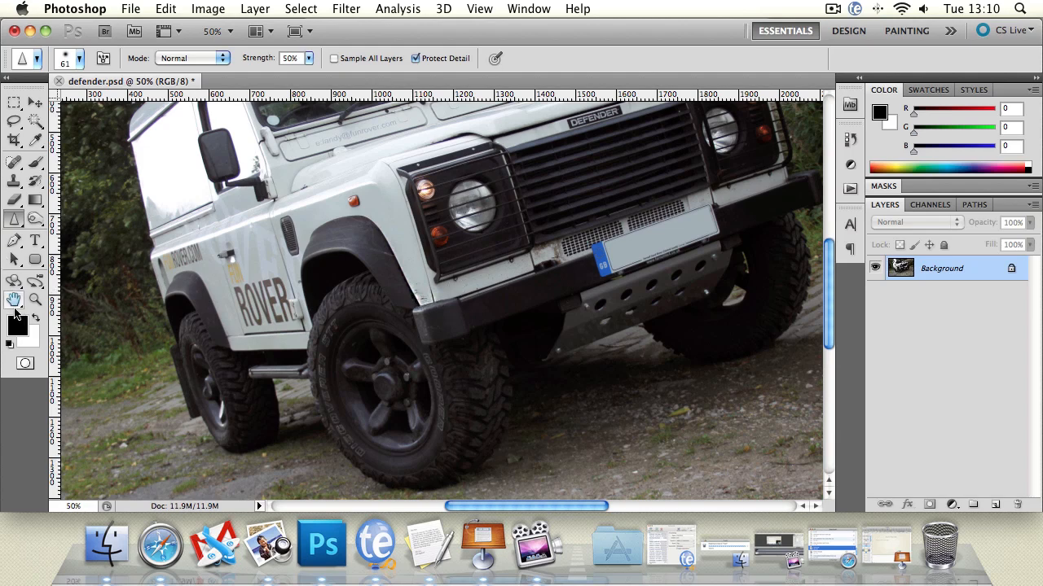
Examine the sharpened panel beside the bumper corner at several magnifications
left_click(37, 301)
left_click(431, 304)
left_click(465, 297)
left_click(461, 298)
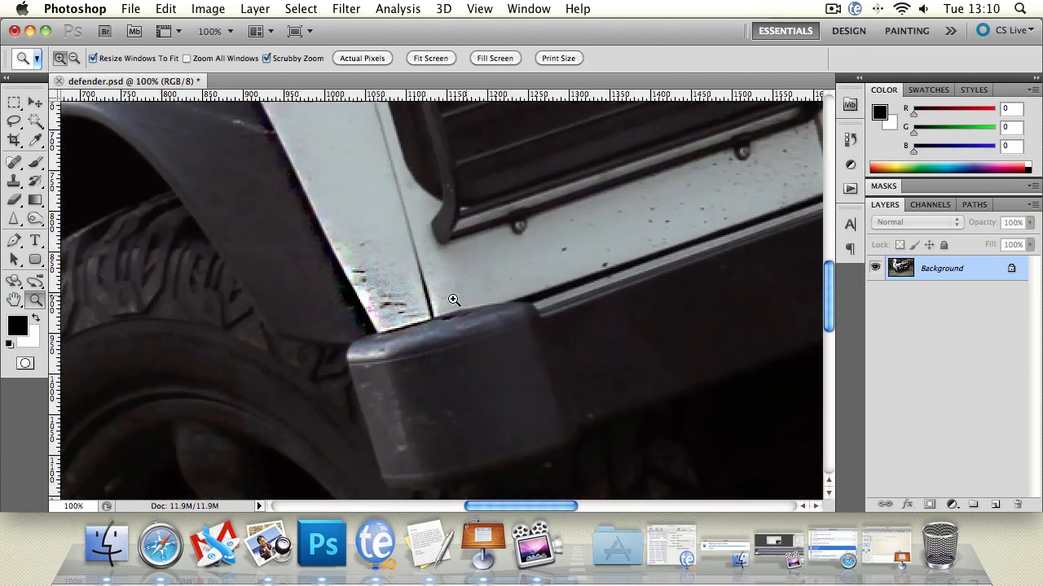
left_click(432, 307)
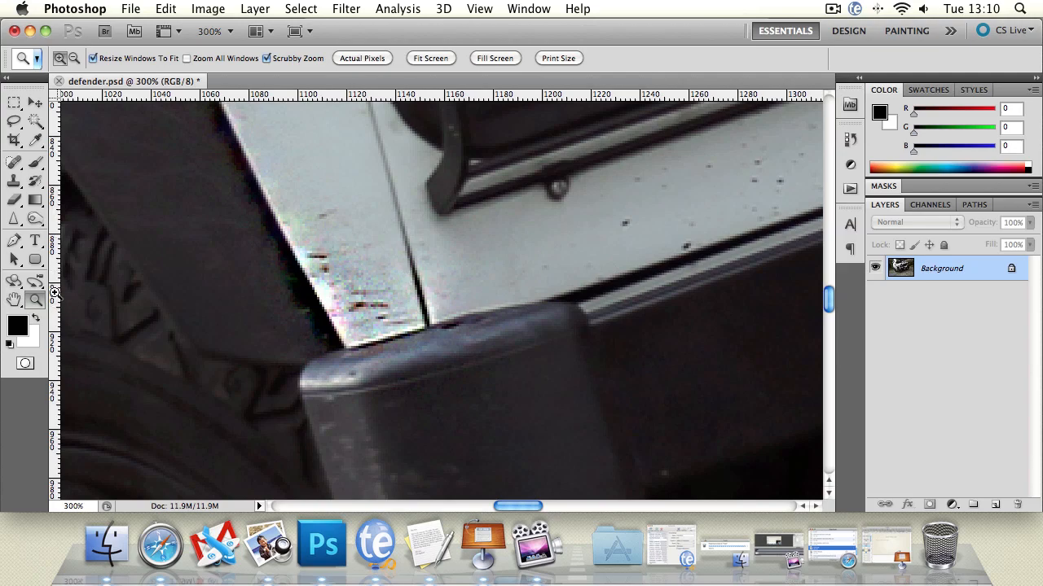
double_click(38, 303)
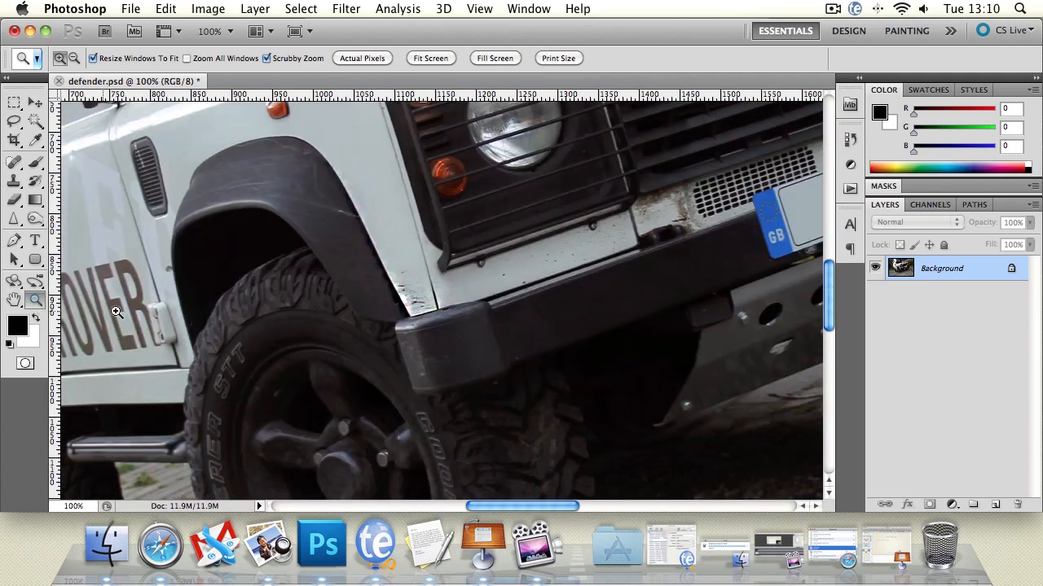
left_click(457, 294, "alt")
left_click(468, 296, "alt")
left_click(479, 302, "alt")
left_click(496, 312, "alt")
left_click(424, 312)
left_click(440, 291)
left_click(458, 265)
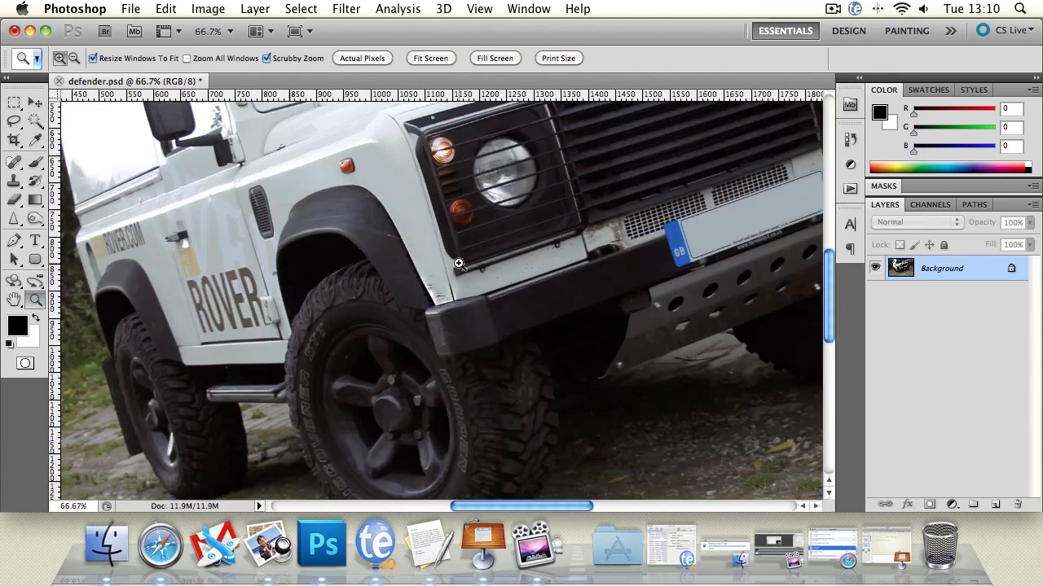
left_click(459, 263)
left_click(446, 274)
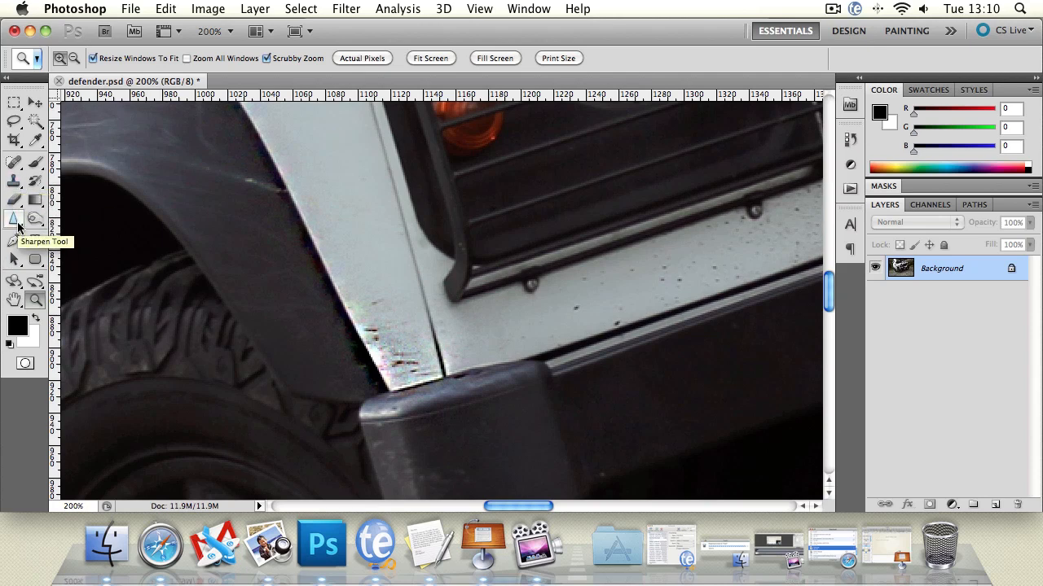
Restore the sharpened panel beside the wheel arch to its original pixels with the History Brush
left_click(35, 181)
left_click_drag(348, 349, 338, 326)
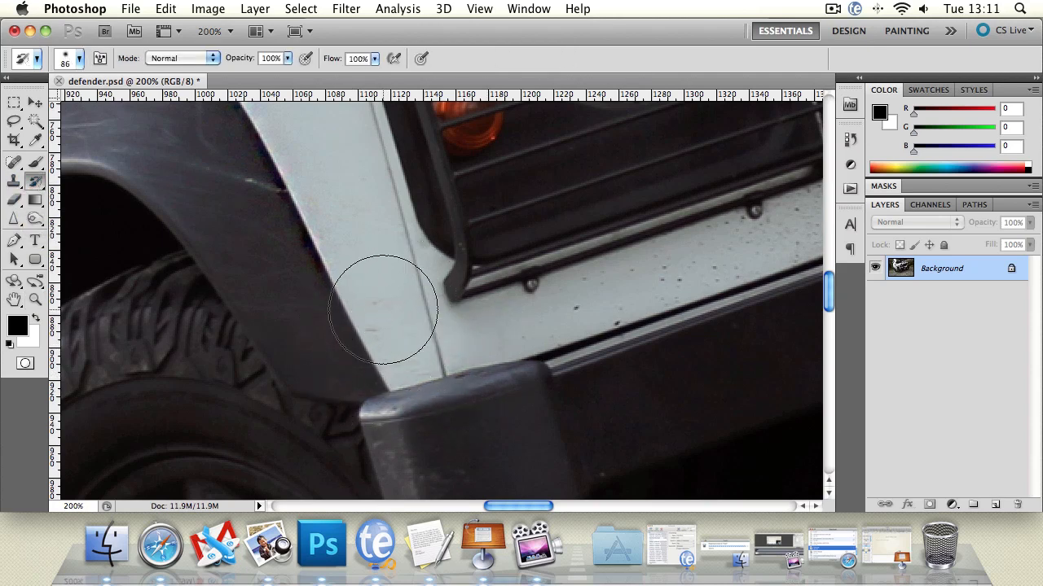
double_click(35, 299)
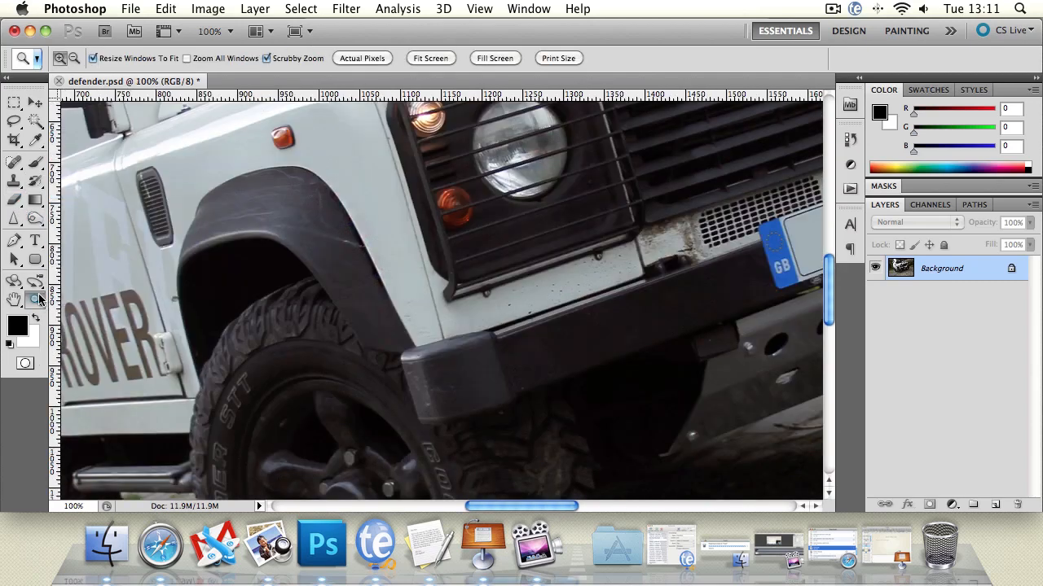
Heavily oversharpen the lower end of the white panel just above the bumper corner with the Sharpen tool
left_click(385, 319)
left_click(472, 335)
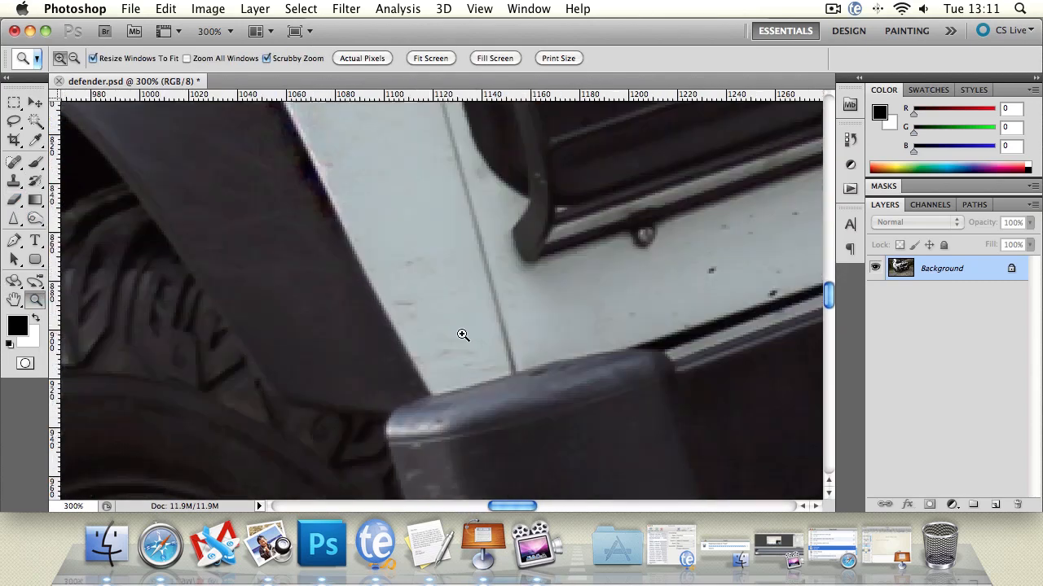
left_click(14, 218)
mouse_move(409, 298)
left_mouse_down()
mouse_move(491, 378)
mouse_move(441, 359)
mouse_move(468, 380)
mouse_move(435, 298)
mouse_move(448, 305)
mouse_move(365, 274)
mouse_move(357, 320)
mouse_move(408, 400)
mouse_move(500, 411)
mouse_move(439, 326)
left_mouse_up()
mouse_move(472, 218)
left_mouse_down()
mouse_move(491, 307)
mouse_move(484, 370)
mouse_move(480, 318)
mouse_move(408, 258)
mouse_move(467, 229)
left_mouse_up()
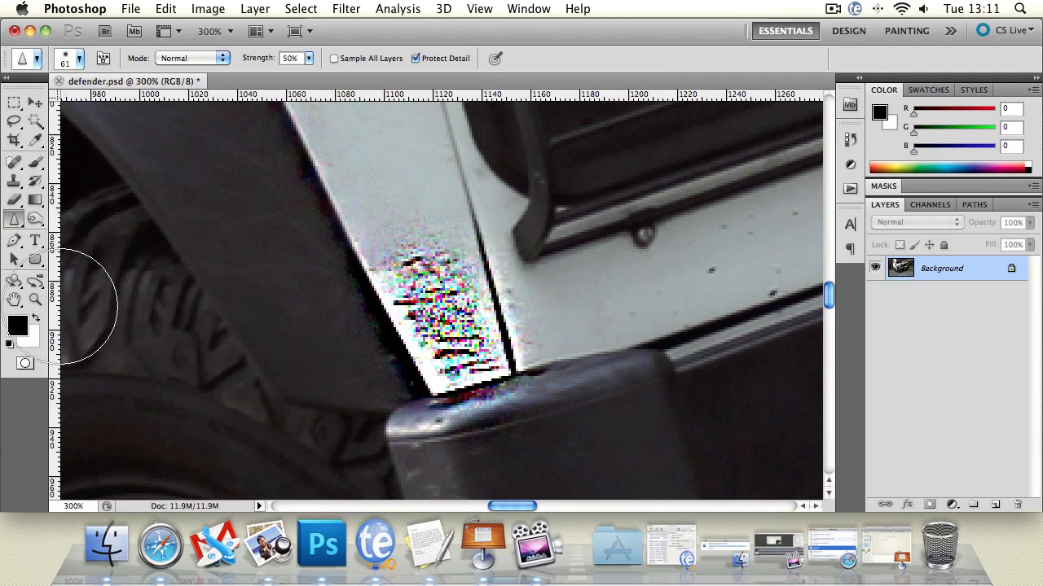
Inspect the oversharpened patch above the bumper corner and paint it back to its original state with the History Brush
double_click(35, 302)
left_click(507, 309, "alt")
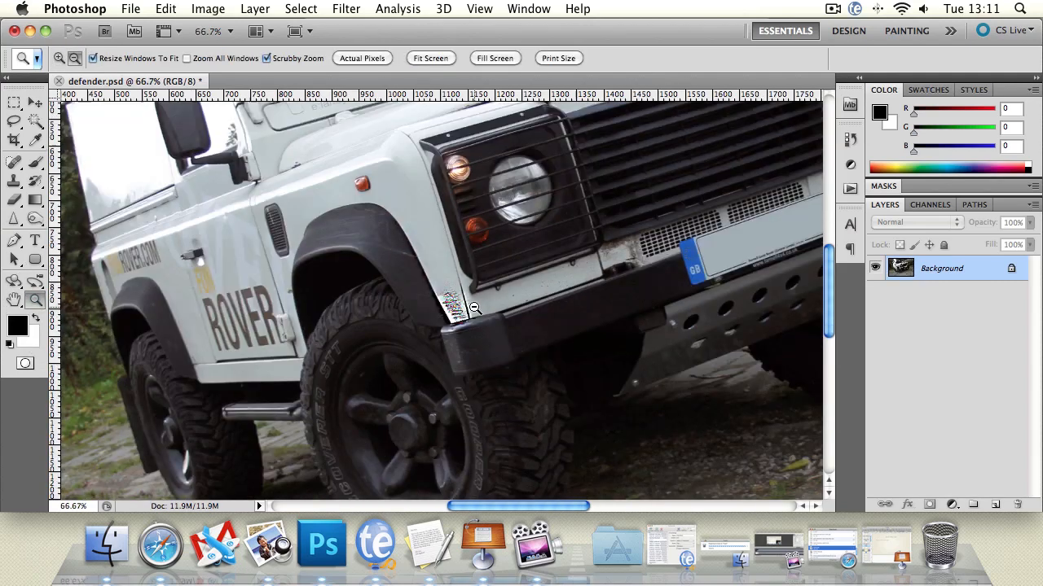
left_click(489, 324, "alt")
left_click(489, 324, "alt")
left_click(489, 324)
left_click(488, 324)
left_click(297, 272)
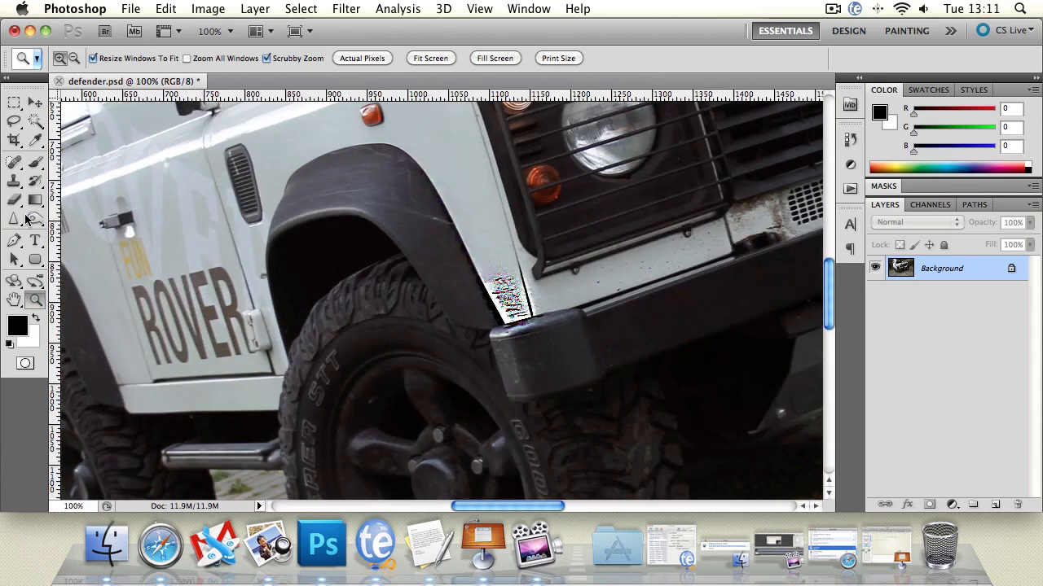
left_click(34, 218)
left_click(14, 200)
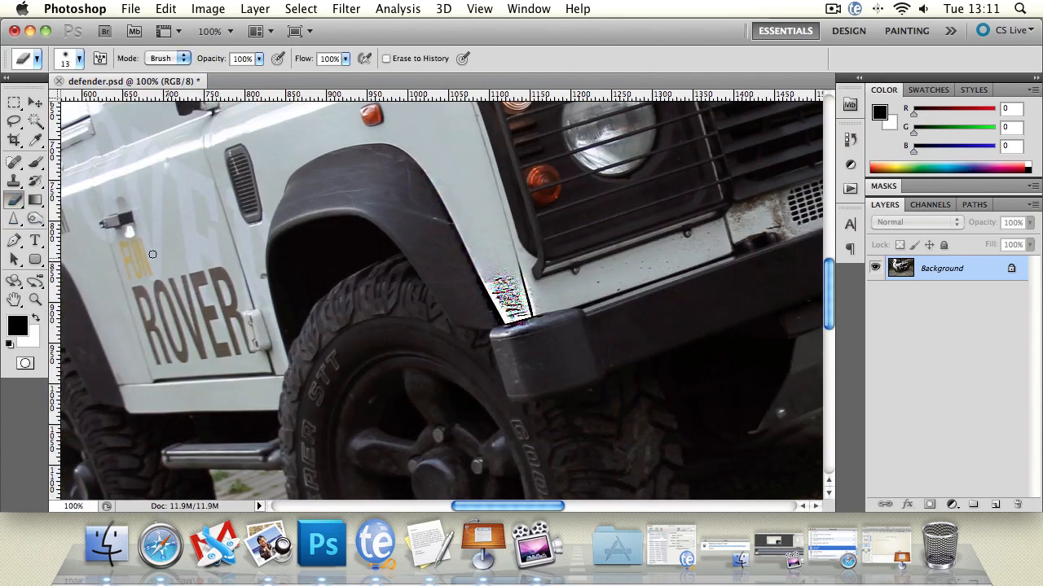
left_click(34, 181)
mouse_move(547, 321)
left_mouse_down()
mouse_move(505, 327)
mouse_move(535, 326)
left_mouse_up()
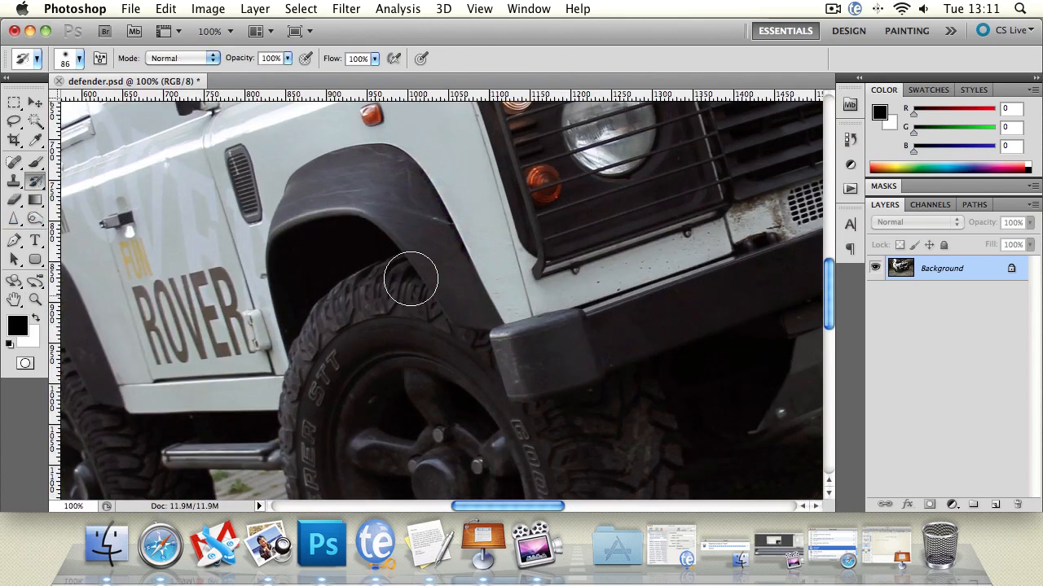
Choose the Smudge tool with a 43 px brush and bring the front wheel arch into view
left_click_drag(477, 259, 484, 320)
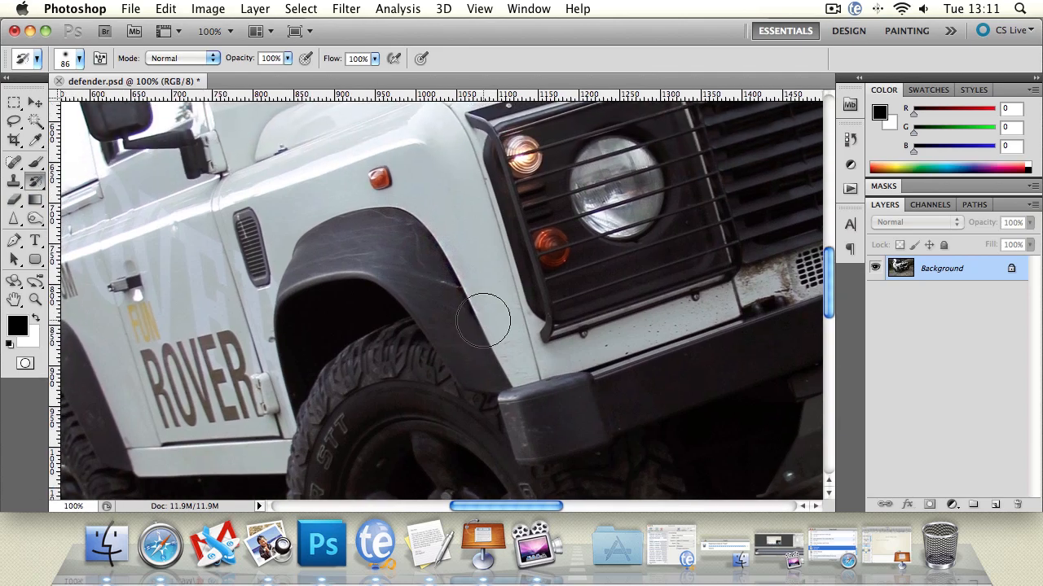
left_click(14, 218)
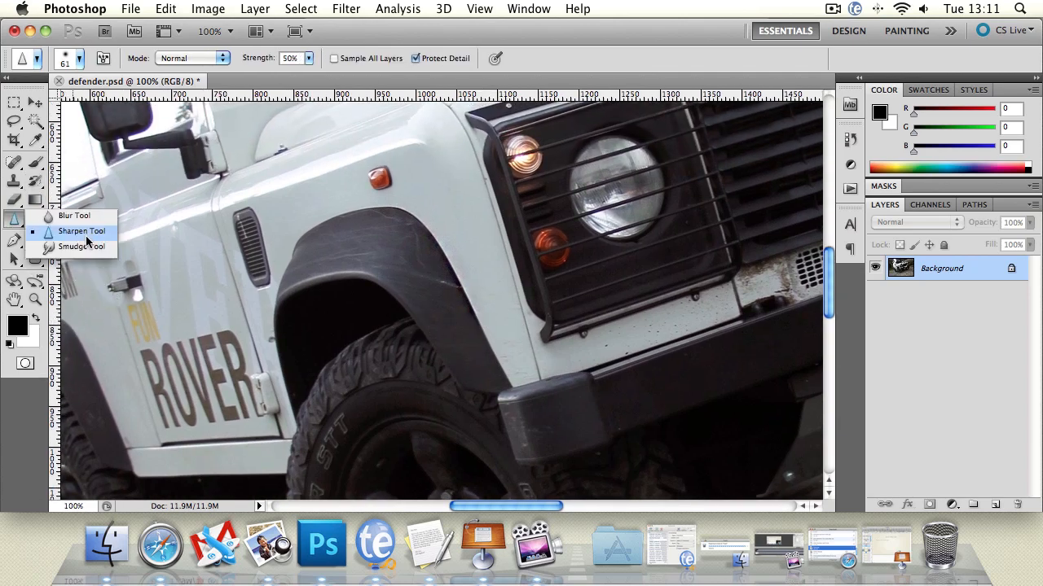
left_click(91, 246)
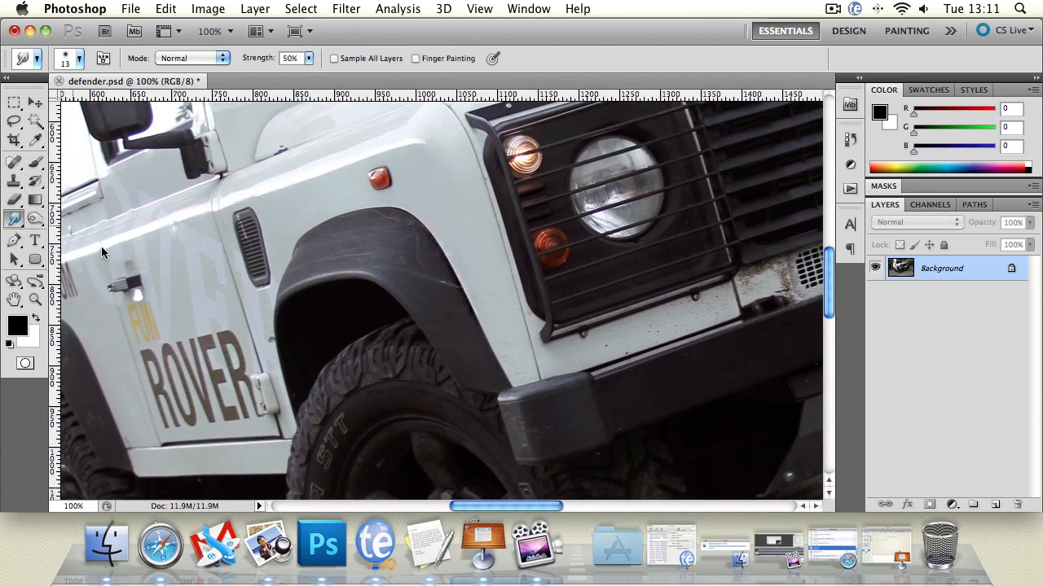
left_click(75, 63)
left_click_drag(33, 101, 38, 101)
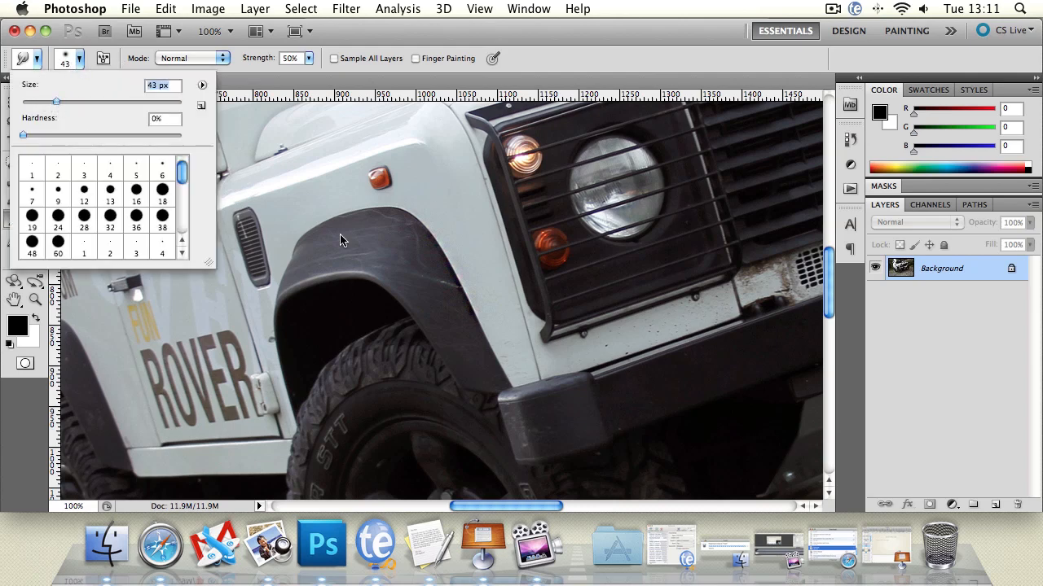
left_click(15, 300)
left_click_drag(507, 352, 452, 286)
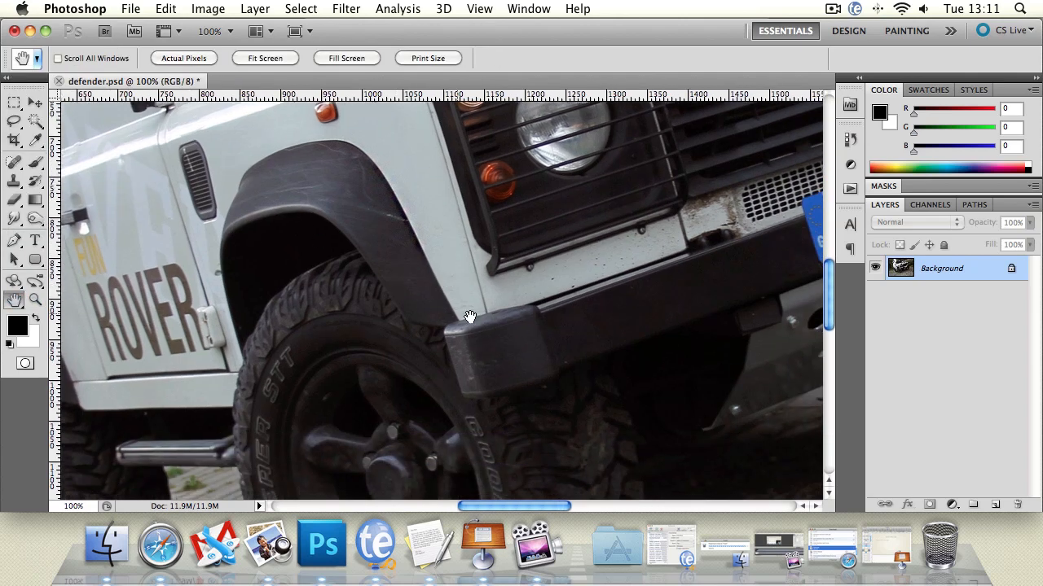
Smudge the front wheel arch into the surrounding white bodywork with a fully hard 43 px brush at 50% strength
left_click(14, 218)
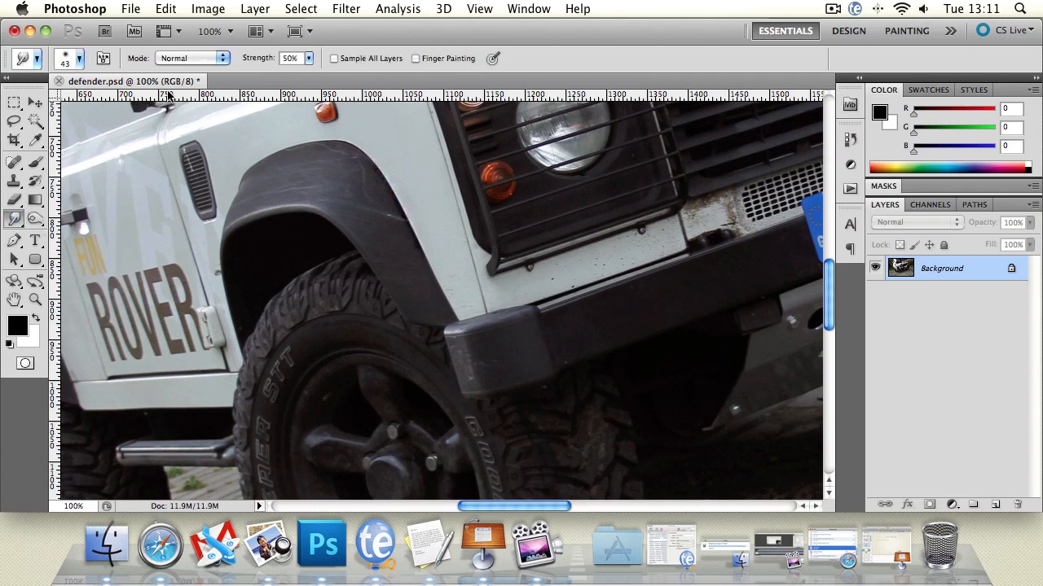
left_click(79, 60)
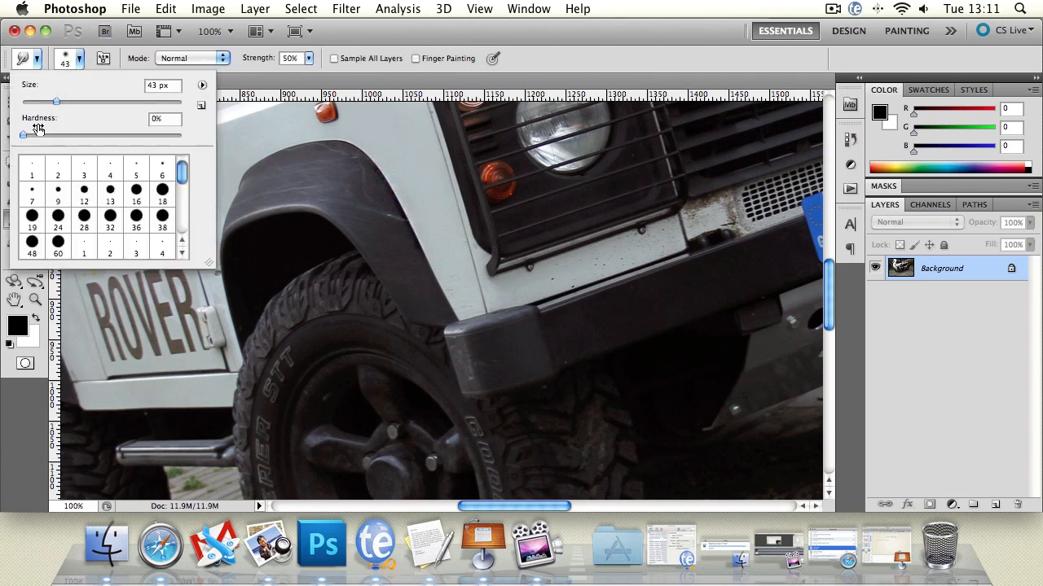
left_click_drag(23, 137, 224, 149)
left_click(220, 59)
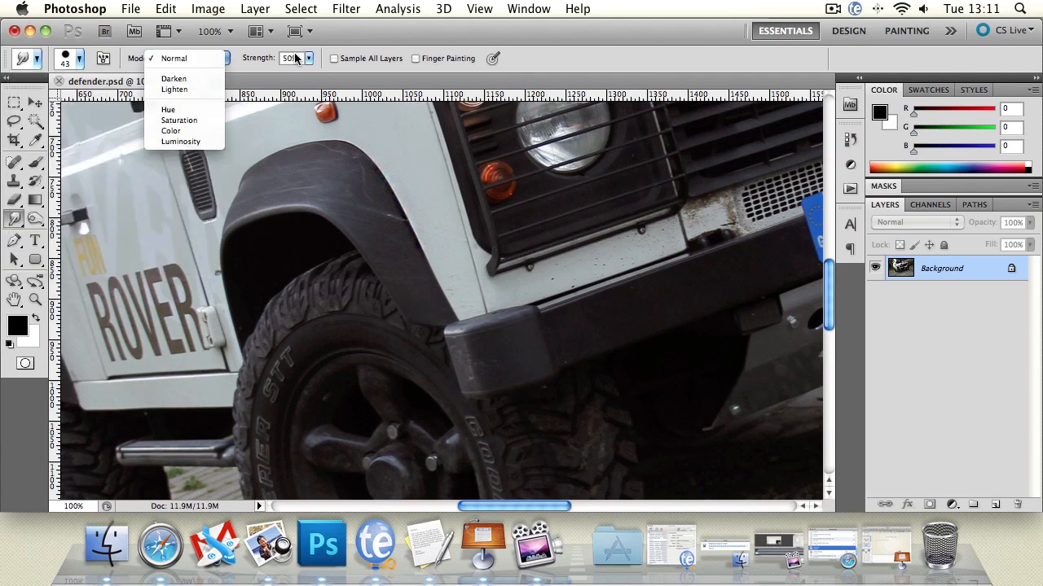
left_click(421, 265)
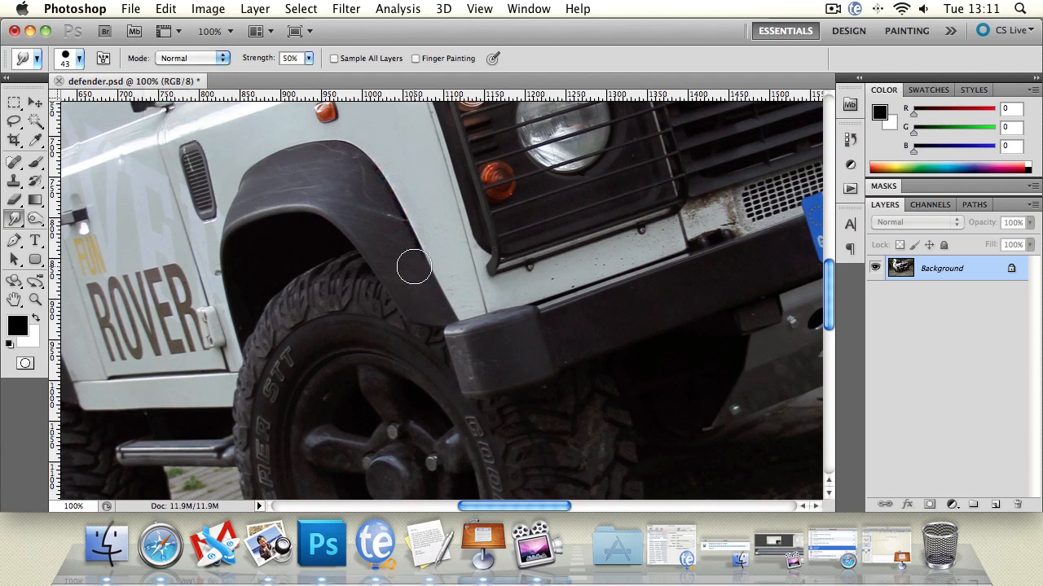
mouse_move(402, 257)
left_mouse_down()
mouse_move(432, 234)
mouse_move(381, 225)
mouse_move(408, 222)
mouse_move(424, 202)
mouse_move(383, 218)
mouse_move(399, 208)
mouse_move(372, 200)
mouse_move(389, 186)
mouse_move(362, 177)
mouse_move(374, 165)
mouse_move(429, 269)
mouse_move(391, 196)
mouse_move(352, 155)
mouse_move(428, 234)
mouse_move(441, 272)
mouse_move(370, 171)
mouse_move(452, 290)
mouse_move(391, 199)
mouse_move(464, 277)
mouse_move(427, 268)
mouse_move(457, 288)
mouse_move(421, 237)
mouse_move(452, 298)
mouse_move(350, 157)
mouse_move(385, 180)
mouse_move(351, 155)
mouse_move(263, 169)
mouse_move(315, 151)
mouse_move(344, 176)
mouse_move(286, 155)
mouse_move(333, 150)
mouse_move(363, 161)
mouse_move(405, 204)
mouse_move(436, 255)
mouse_move(376, 178)
mouse_move(457, 303)
mouse_move(410, 219)
mouse_move(353, 167)
mouse_move(394, 222)
mouse_move(342, 198)
mouse_move(397, 269)
mouse_move(340, 184)
mouse_move(417, 254)
mouse_move(402, 210)
mouse_move(374, 182)
mouse_move(398, 204)
mouse_move(384, 168)
mouse_move(395, 182)
mouse_move(365, 162)
mouse_move(428, 235)
mouse_move(443, 272)
mouse_move(419, 232)
mouse_move(322, 155)
mouse_move(415, 228)
mouse_move(284, 154)
mouse_move(258, 181)
mouse_move(285, 186)
mouse_move(256, 196)
mouse_move(347, 217)
mouse_move(277, 209)
mouse_move(287, 191)
mouse_move(331, 196)
mouse_move(263, 184)
mouse_move(228, 221)
mouse_move(260, 198)
mouse_move(252, 215)
mouse_move(230, 212)
mouse_move(258, 219)
left_mouse_up()
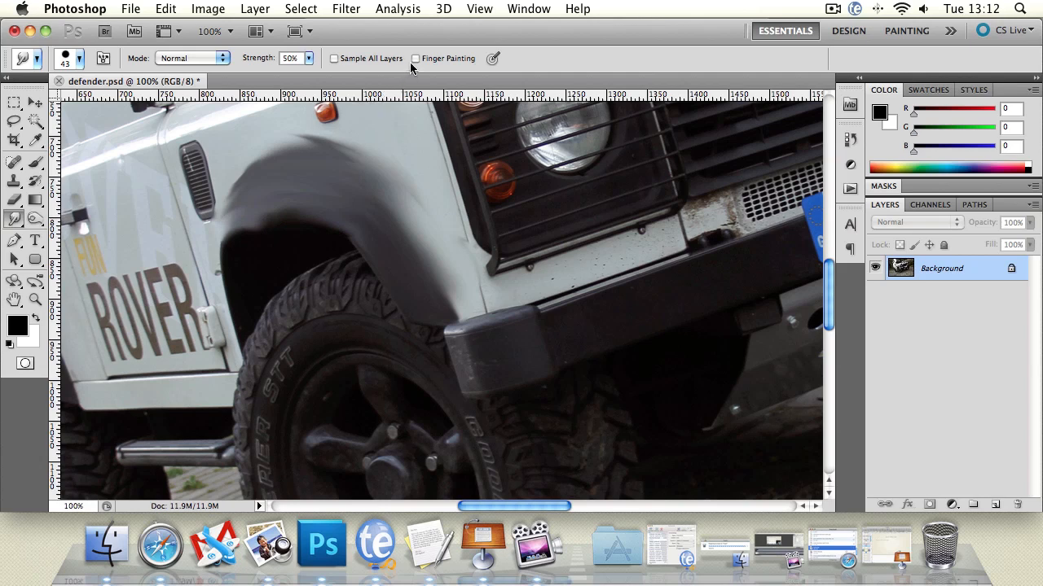
Turn on Finger Painting for the Smudge tool and dab black spots along the wheel arch and one on the white wing
mouse_move(317, 183)
left_mouse_down()
mouse_move(283, 171)
mouse_move(337, 168)
mouse_move(368, 189)
mouse_move(294, 158)
mouse_move(261, 178)
mouse_move(356, 162)
mouse_move(251, 157)
mouse_move(364, 163)
mouse_move(247, 161)
mouse_move(353, 199)
mouse_move(326, 157)
mouse_move(320, 164)
mouse_move(395, 221)
mouse_move(360, 154)
left_mouse_up()
left_click(368, 214)
left_click(301, 202)
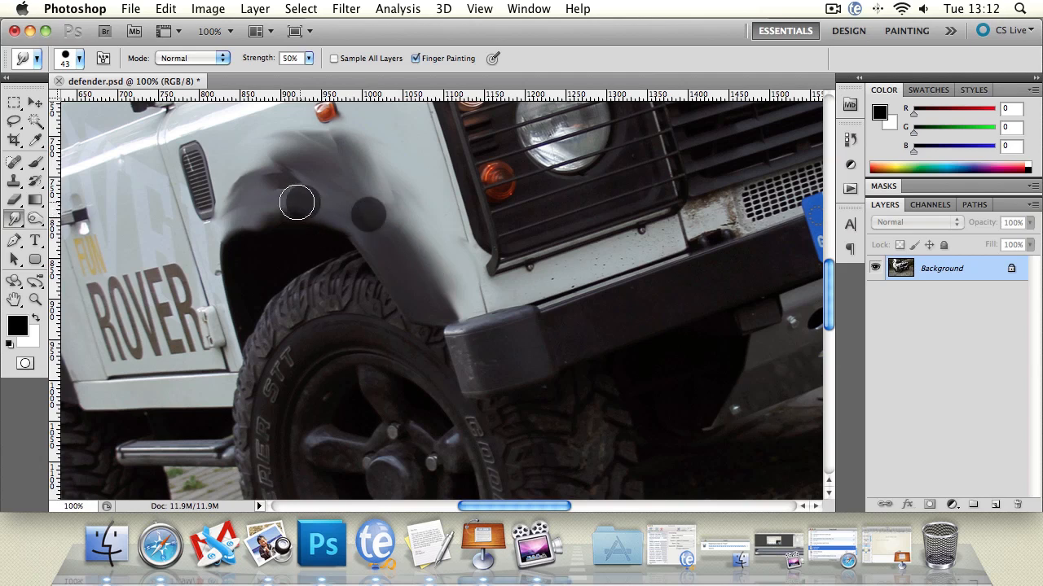
left_click(234, 206)
left_click(324, 174)
left_click(295, 157)
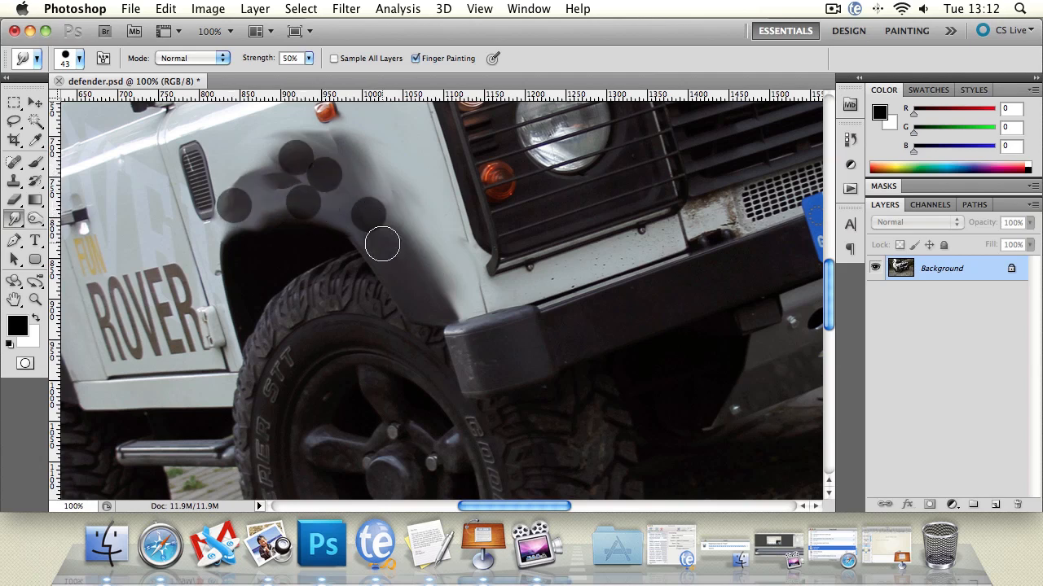
left_click(382, 246)
left_click(404, 298)
left_click(337, 201)
left_click(408, 133)
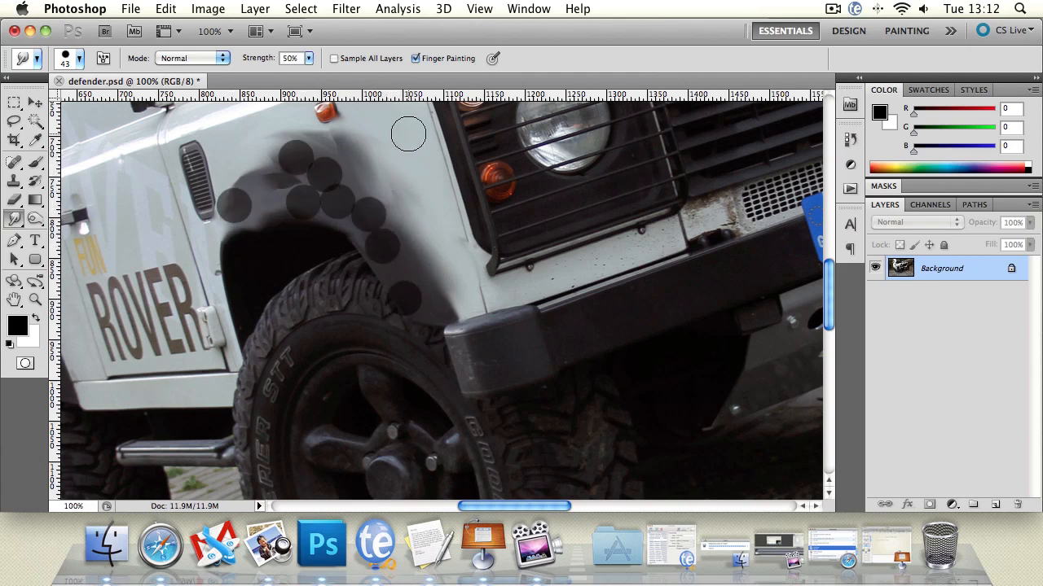
Smear the black dabs along the wheel arch with Finger Painting strokes
mouse_move(303, 160)
left_mouse_down()
mouse_move(391, 200)
mouse_move(413, 253)
left_mouse_up()
left_click_drag(332, 191, 404, 255)
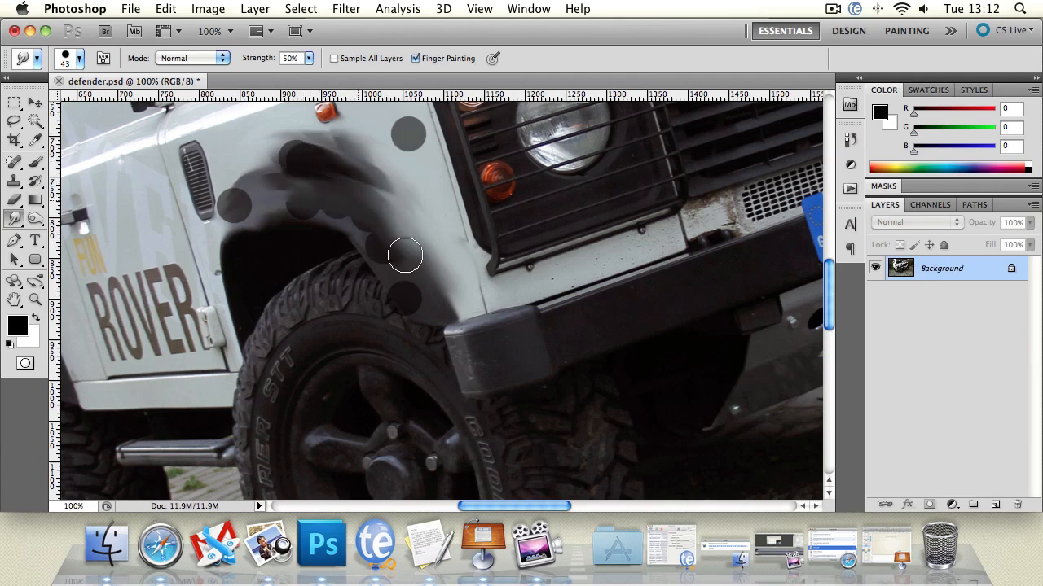
mouse_move(294, 201)
left_mouse_down()
mouse_move(405, 255)
mouse_move(311, 203)
mouse_move(349, 220)
mouse_move(417, 313)
mouse_move(362, 243)
mouse_move(248, 223)
mouse_move(332, 218)
mouse_move(240, 217)
mouse_move(350, 210)
mouse_move(225, 200)
mouse_move(333, 202)
mouse_move(270, 184)
mouse_move(320, 184)
mouse_move(278, 178)
mouse_move(316, 171)
mouse_move(325, 182)
mouse_move(248, 197)
mouse_move(308, 161)
mouse_move(210, 202)
mouse_move(320, 166)
mouse_move(225, 219)
mouse_move(351, 191)
mouse_move(419, 300)
mouse_move(409, 251)
mouse_move(364, 186)
mouse_move(415, 255)
left_mouse_up()
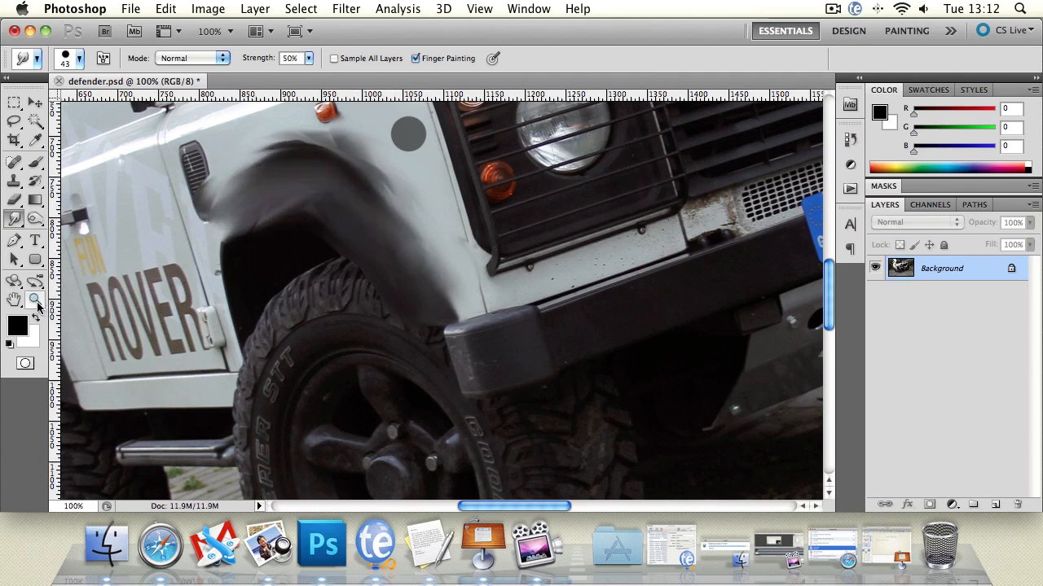
Examine the smudged wheel arch in the context of the whole photo and at 50% magnification
left_click(35, 299)
left_click(351, 293, "alt")
left_click(351, 293, "alt")
left_click(351, 294, "alt")
left_click(351, 293, "alt")
left_click(383, 298, "alt")
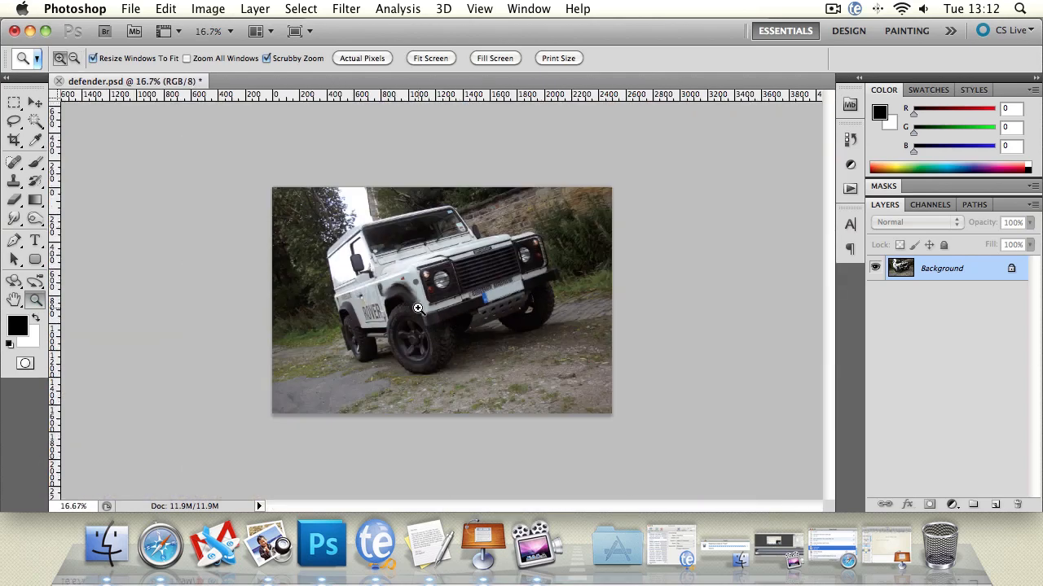
left_click(416, 304)
left_click(405, 301)
left_click(399, 301)
Restore the smudged wheel arch and the dabbed wing to their original pixels with the History Brush
key("super+space")
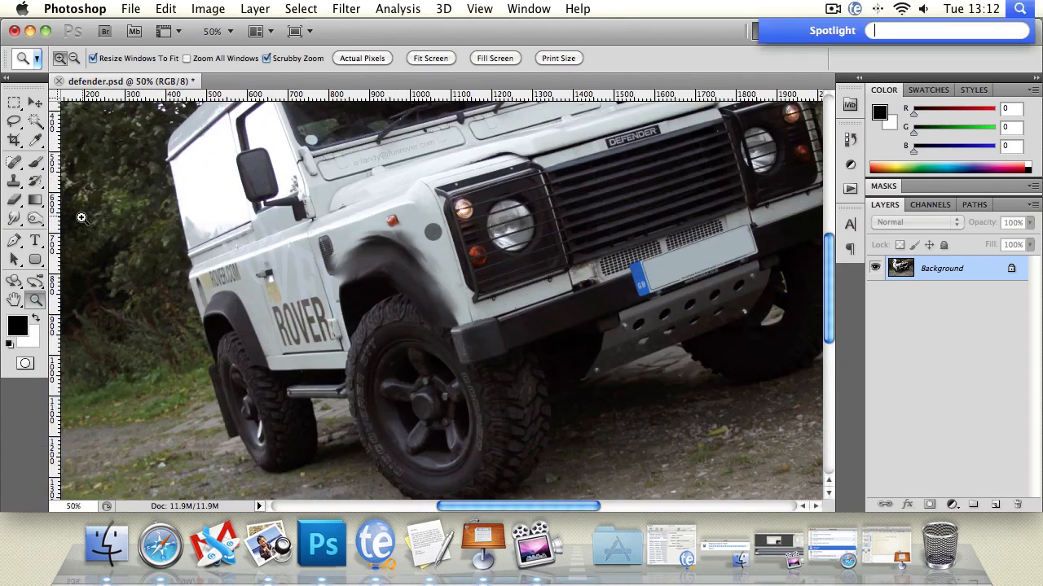
left_click(14, 182)
left_click(35, 181)
mouse_move(344, 258)
left_mouse_down()
mouse_move(421, 271)
mouse_move(470, 297)
mouse_move(437, 236)
mouse_move(400, 261)
left_mouse_up()
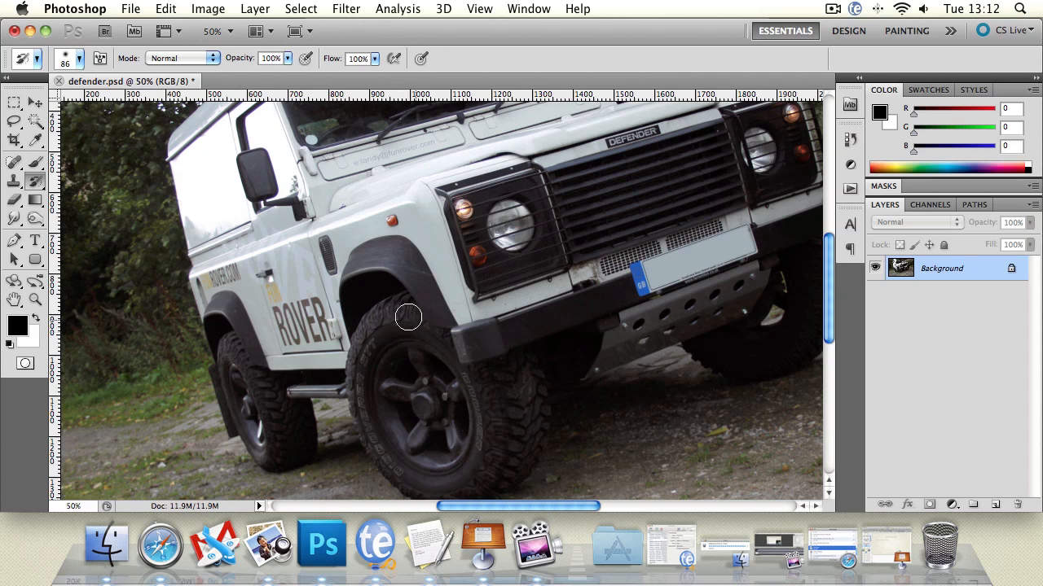
Choose the Dodge tool with a 65 px brush and bring the windscreen and background trees into view
left_click(13, 302)
left_click_drag(361, 269, 351, 294)
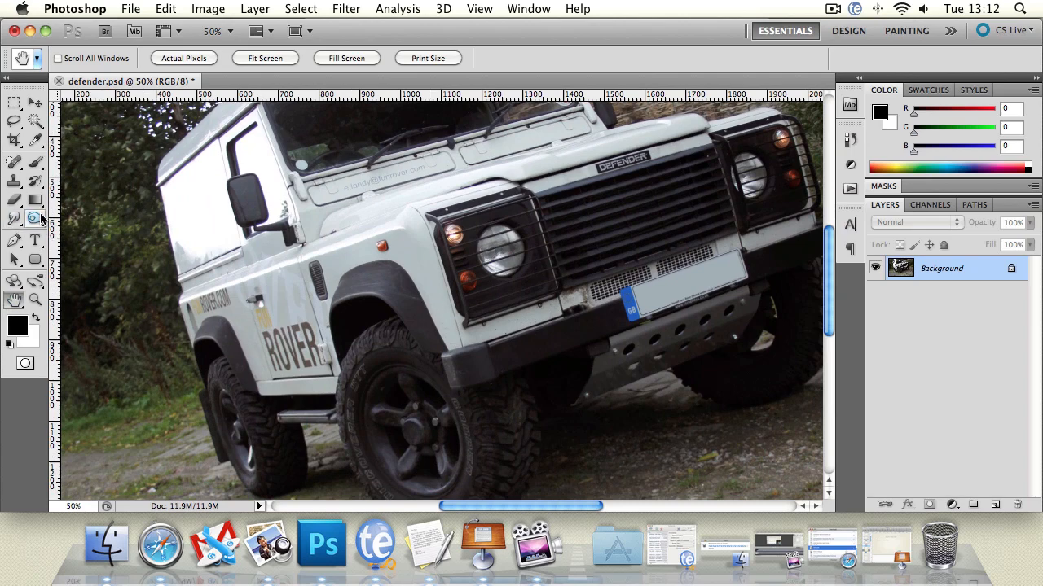
left_click(35, 219)
left_click_drag(40, 224, 81, 216)
left_click(15, 299)
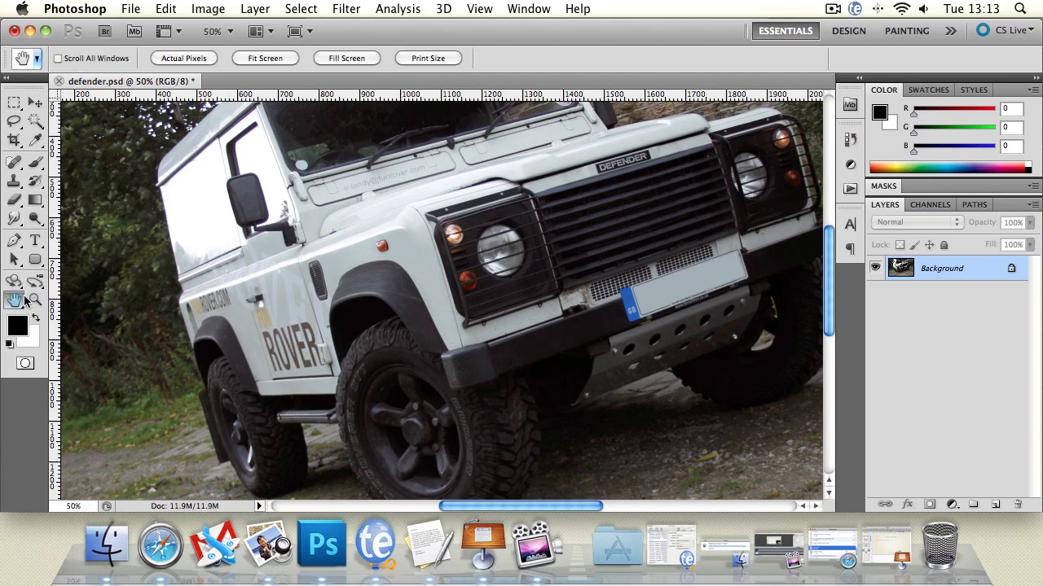
left_click_drag(162, 260, 295, 331)
left_click_drag(253, 262, 214, 259)
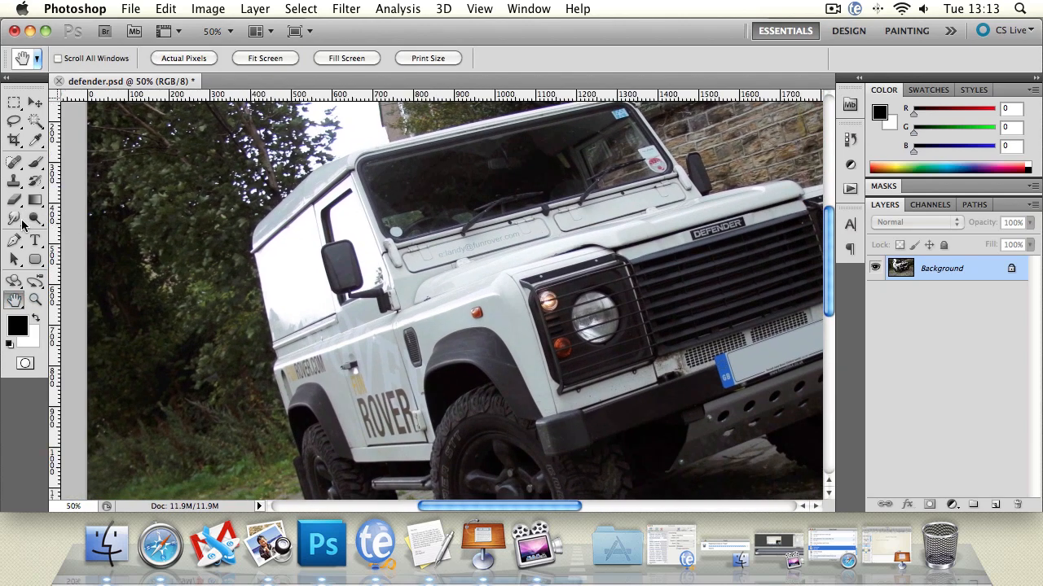
left_click(35, 219)
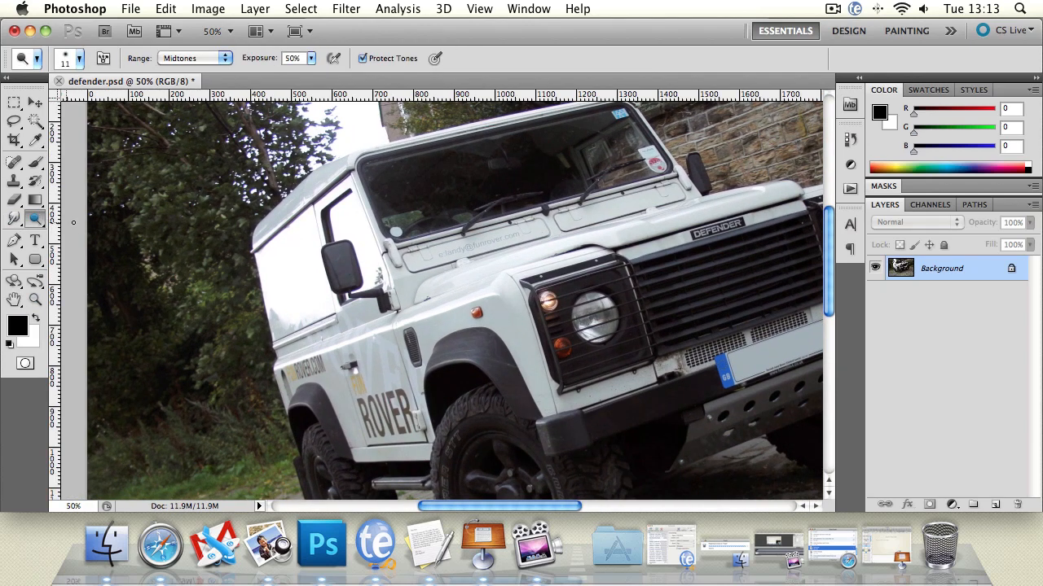
left_click(79, 58)
left_click_drag(34, 101, 74, 101)
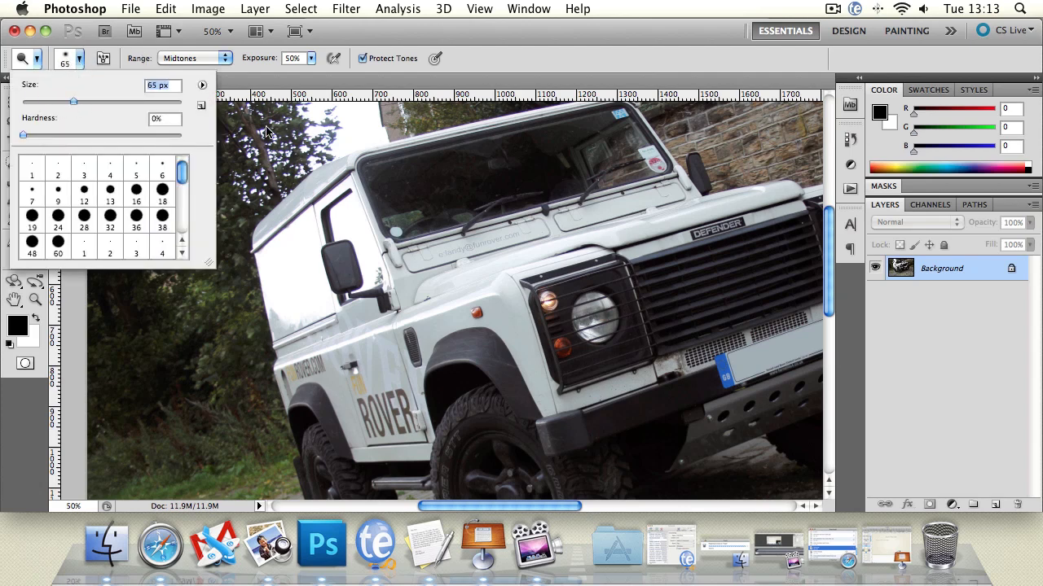
left_click(548, 46)
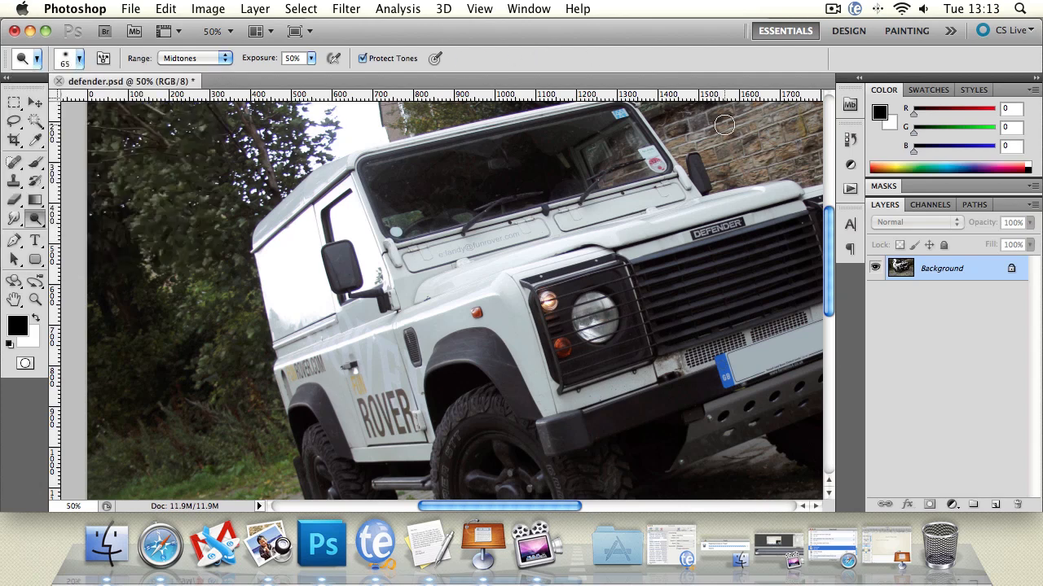
Create a new layer and paint a white stripe over the trees with the Brush at 25% opacity
key("super+shift+n")
key("Return")
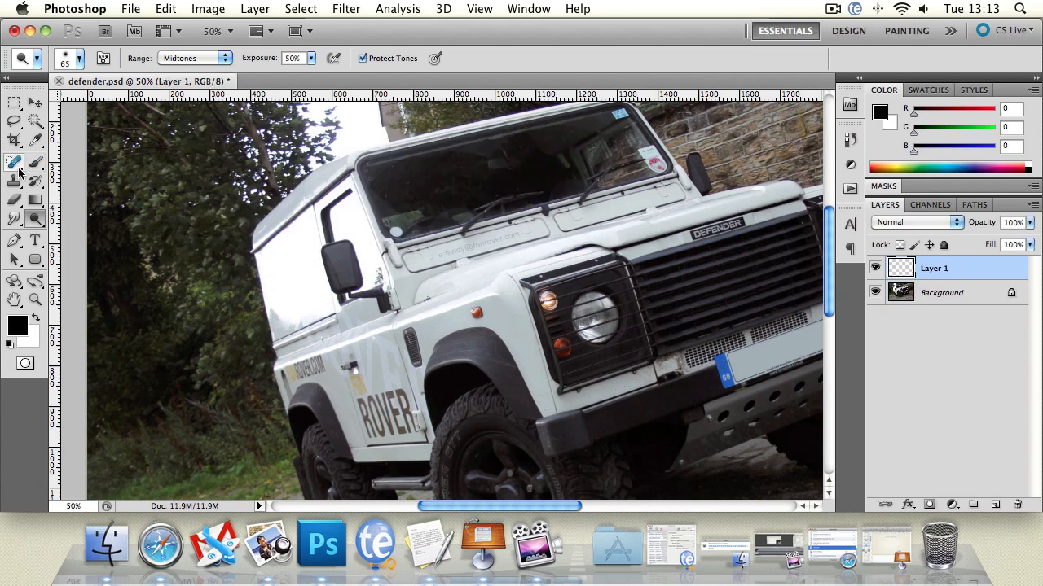
left_click(35, 161)
left_click(36, 318)
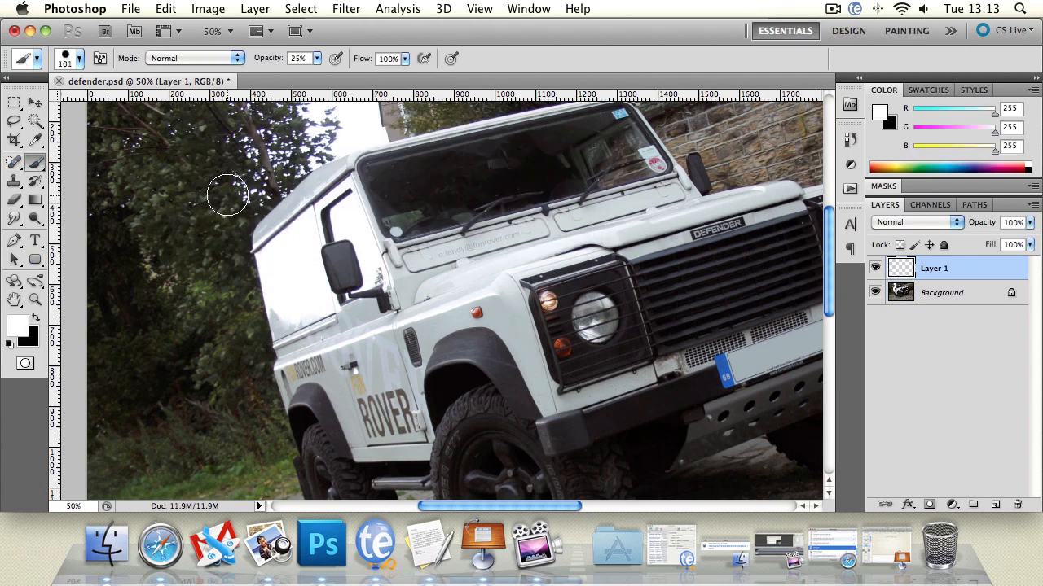
mouse_move(144, 146)
left_mouse_down()
mouse_move(245, 147)
mouse_move(178, 145)
left_mouse_up()
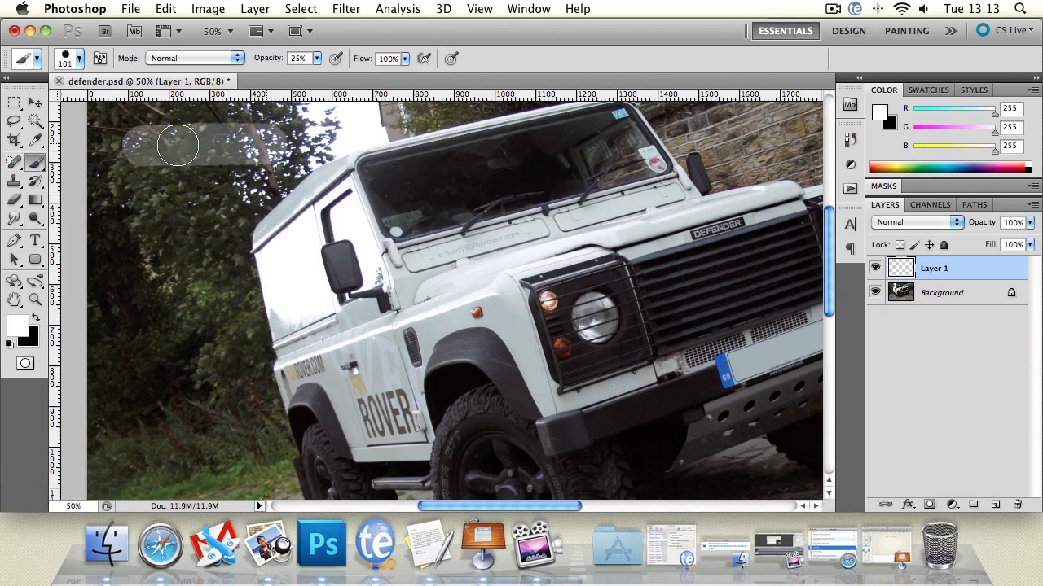
Set the Brush opacity to 100% and paint solid white over the faint stripe
left_click(317, 58)
left_click_drag(314, 74, 424, 81)
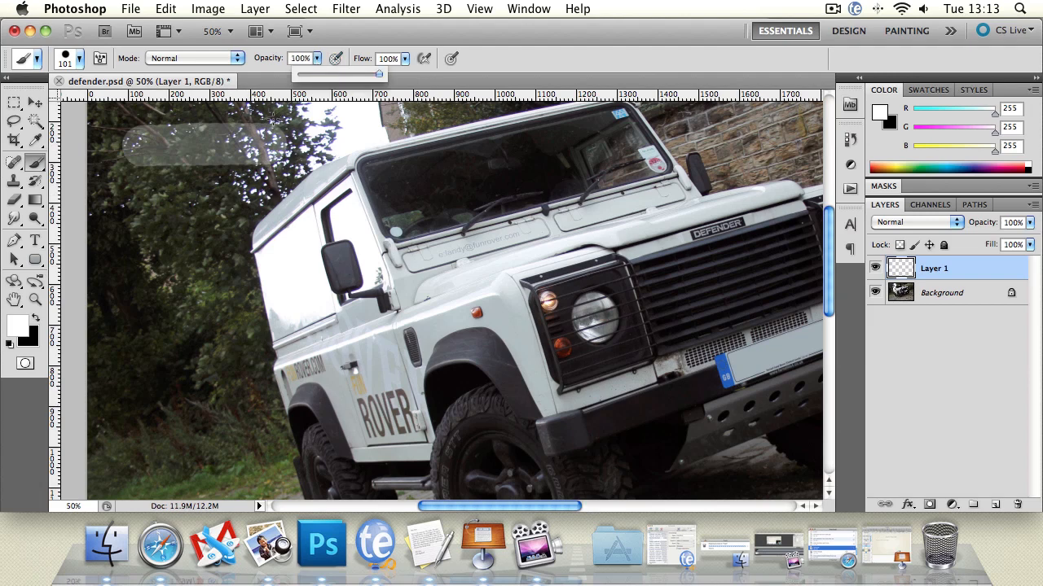
left_click_drag(272, 137, 137, 151)
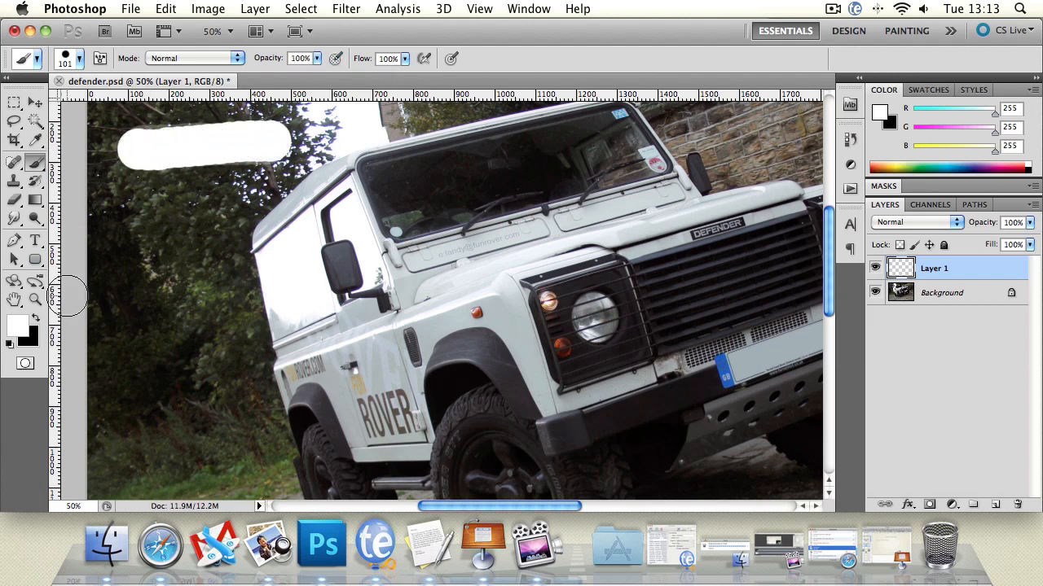
Paint a grey stripe in colour 6d6d6d below the white one and a black stripe below the grey
left_click(17, 324)
left_click(568, 369)
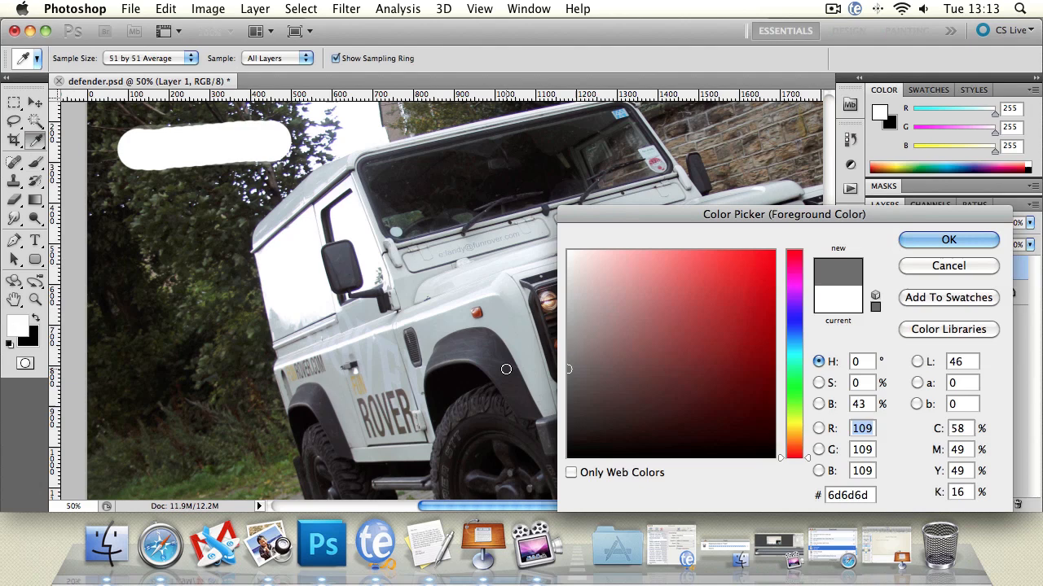
left_click(926, 238)
mouse_move(130, 185)
left_mouse_down()
mouse_move(267, 190)
mouse_move(274, 181)
mouse_move(151, 186)
left_mouse_up()
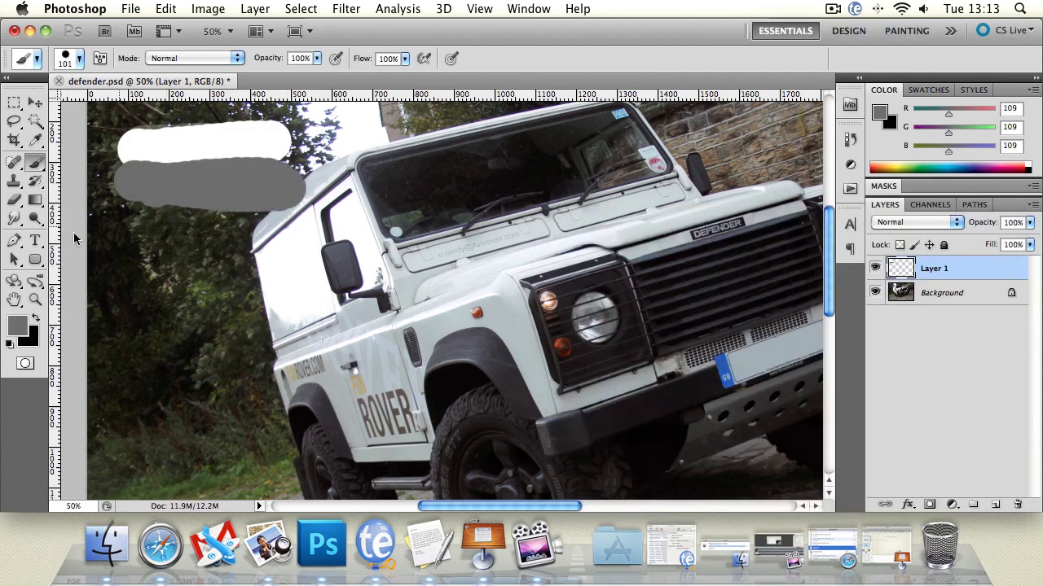
left_click(35, 317)
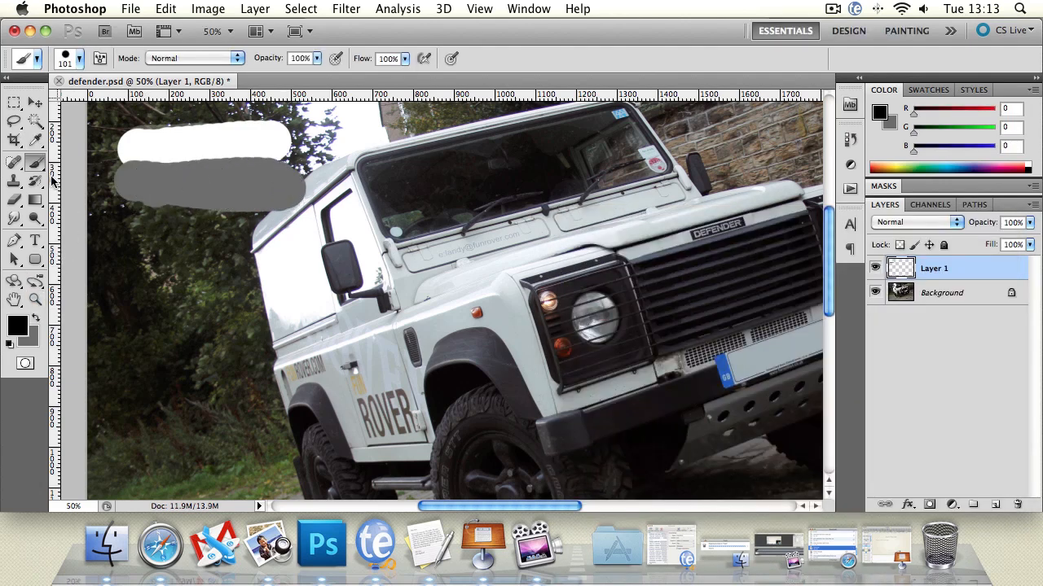
mouse_move(140, 230)
left_mouse_down()
mouse_move(290, 220)
mouse_move(134, 221)
left_mouse_up()
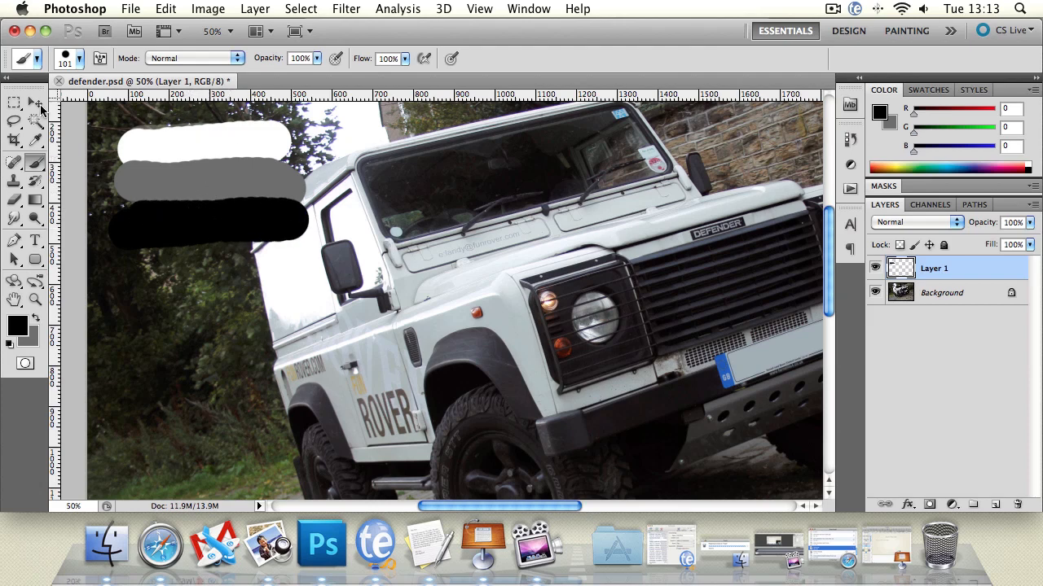
Delete the layer holding the white, grey and black stripes and return to the Dodge tool
key("v")
key("Delete")
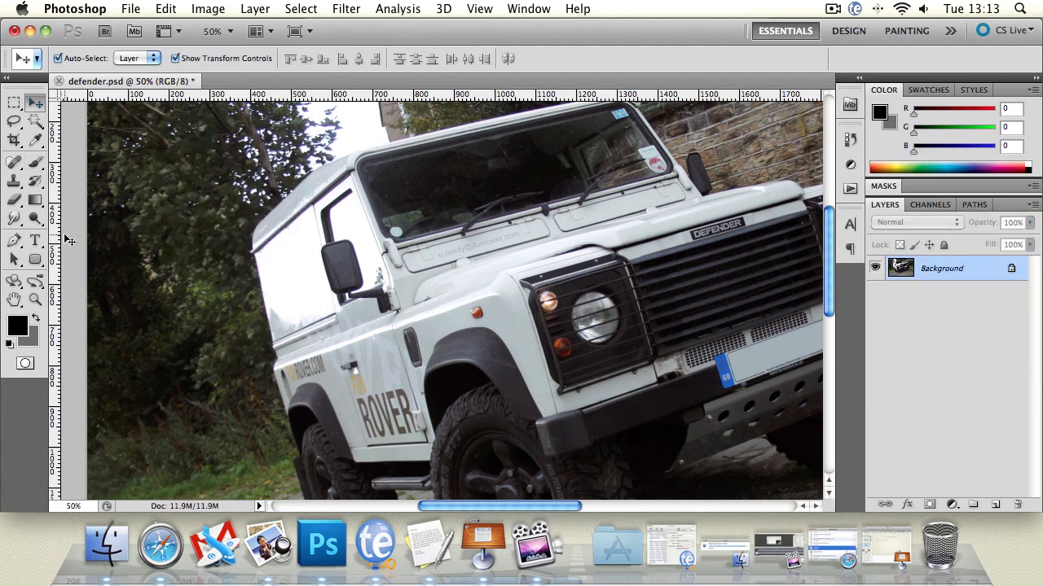
left_click(35, 219)
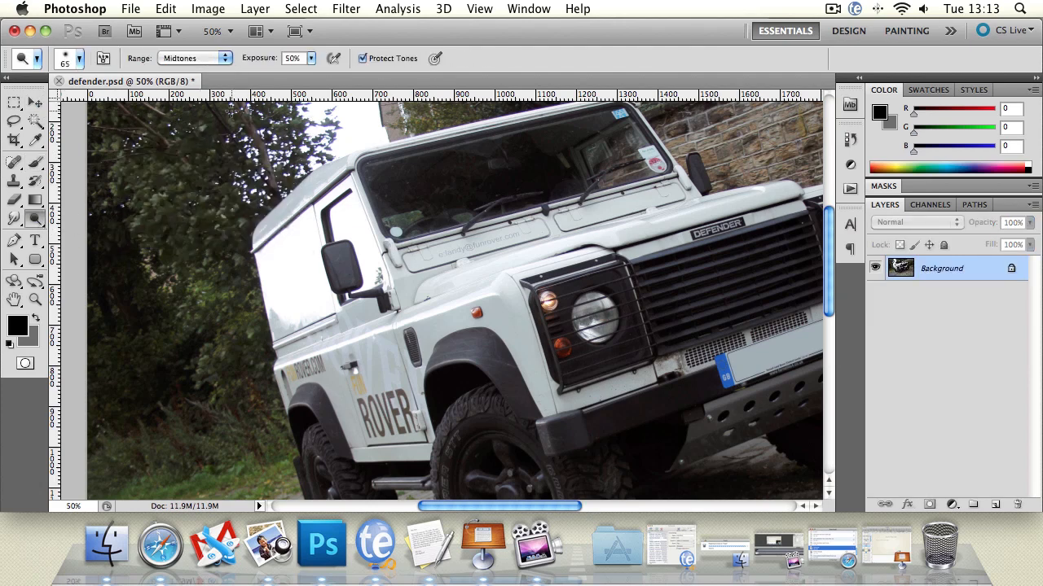
Set the Dodge tool's range to Shadows for working on the car's tyres
left_click(193, 59)
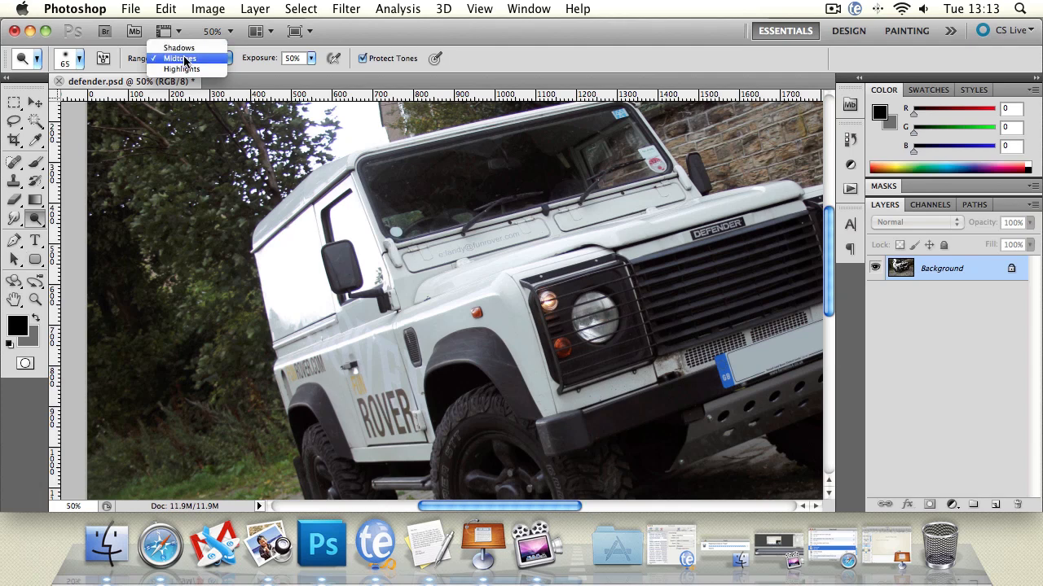
left_click(191, 49)
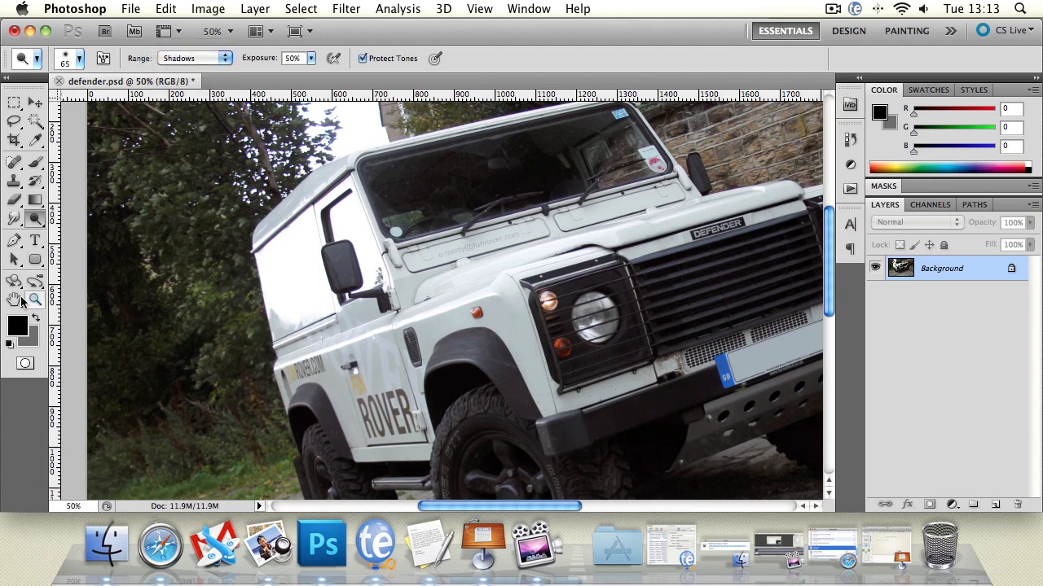
left_click(14, 300)
left_click_drag(320, 364, 343, 231)
left_click(35, 218)
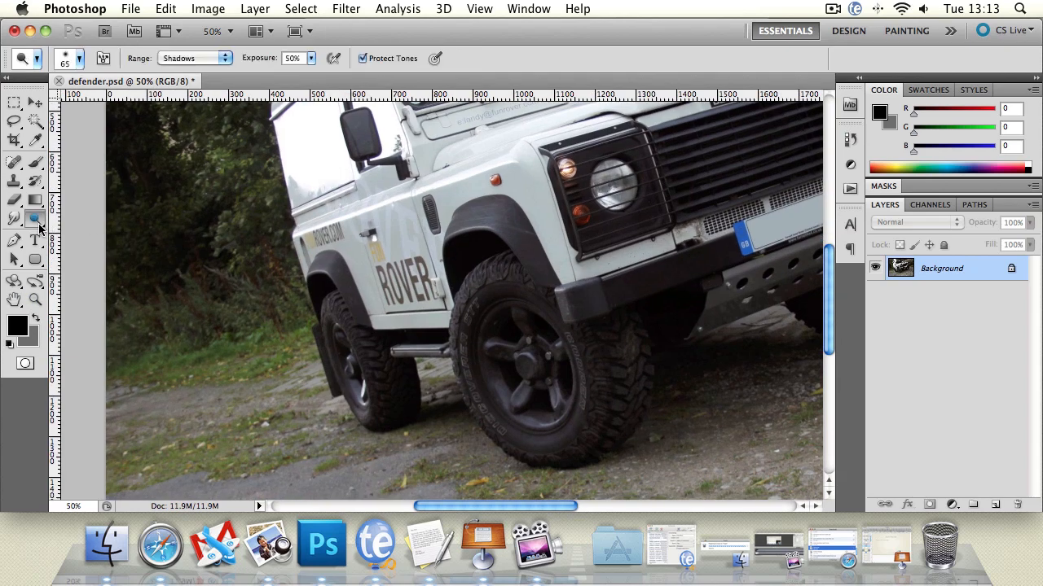
Set the Dodge brush size to 99 px
left_click(177, 58)
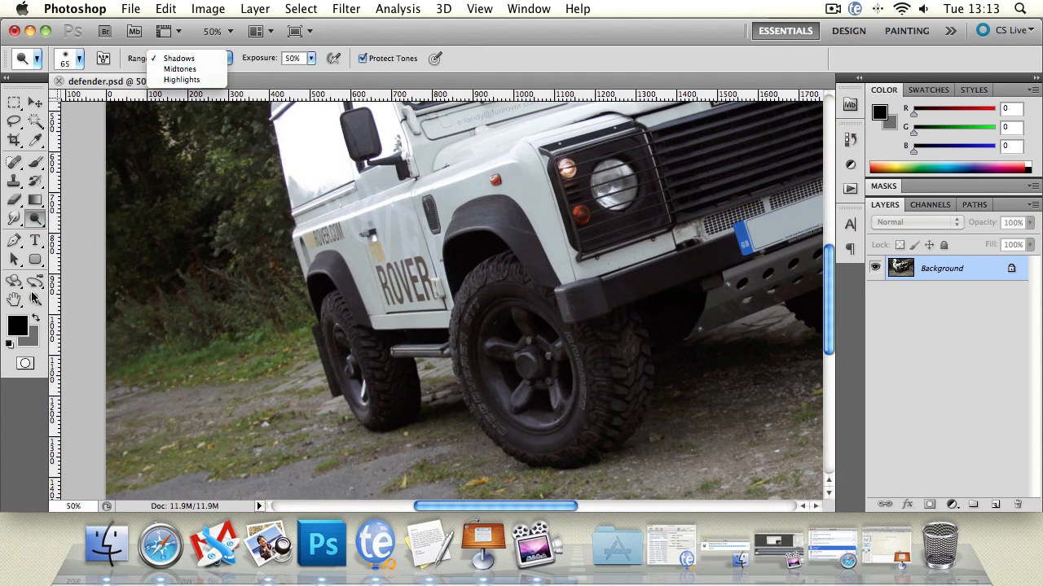
left_click(96, 306)
left_click_drag(590, 326, 501, 287)
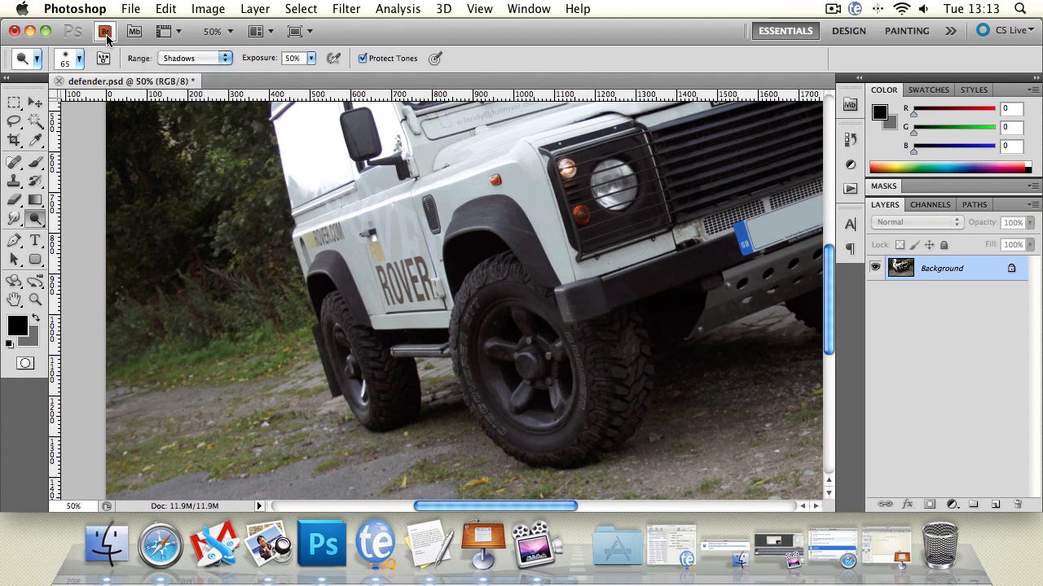
left_click(79, 59)
left_click_drag(74, 101, 100, 101)
left_click(477, 251)
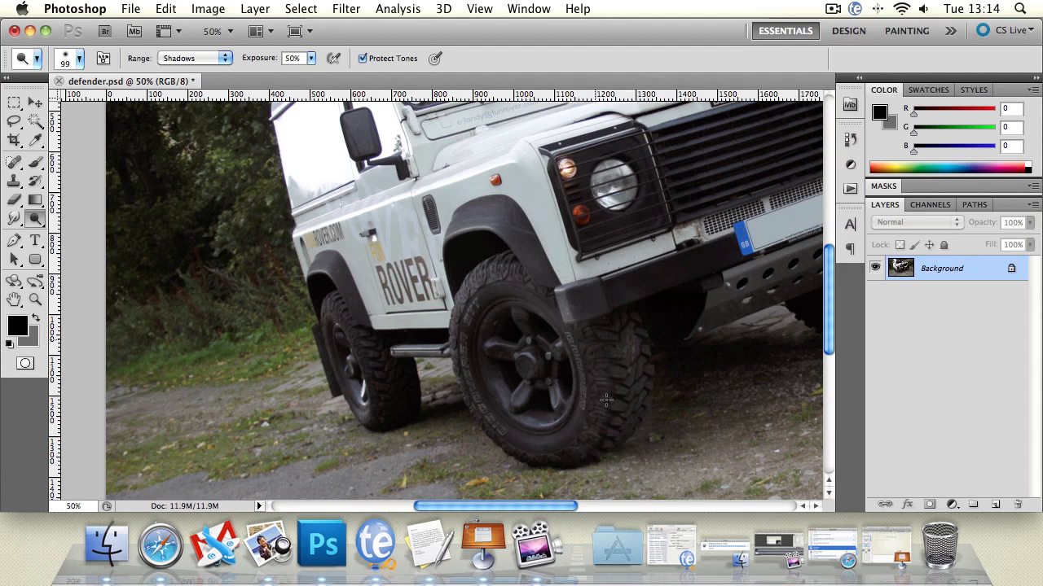
Lighten the shadows of the near front tyre and the rear tyre with the Dodge tool at 50% exposure
mouse_move(594, 395)
left_mouse_down()
mouse_move(577, 437)
mouse_move(472, 384)
mouse_move(469, 324)
left_mouse_up()
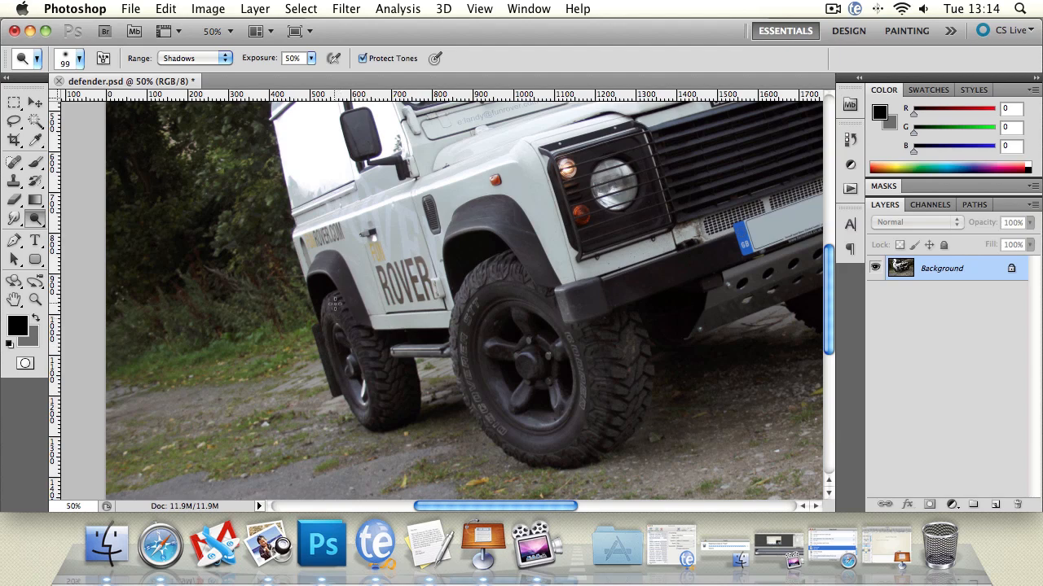
left_click_drag(335, 304, 413, 391)
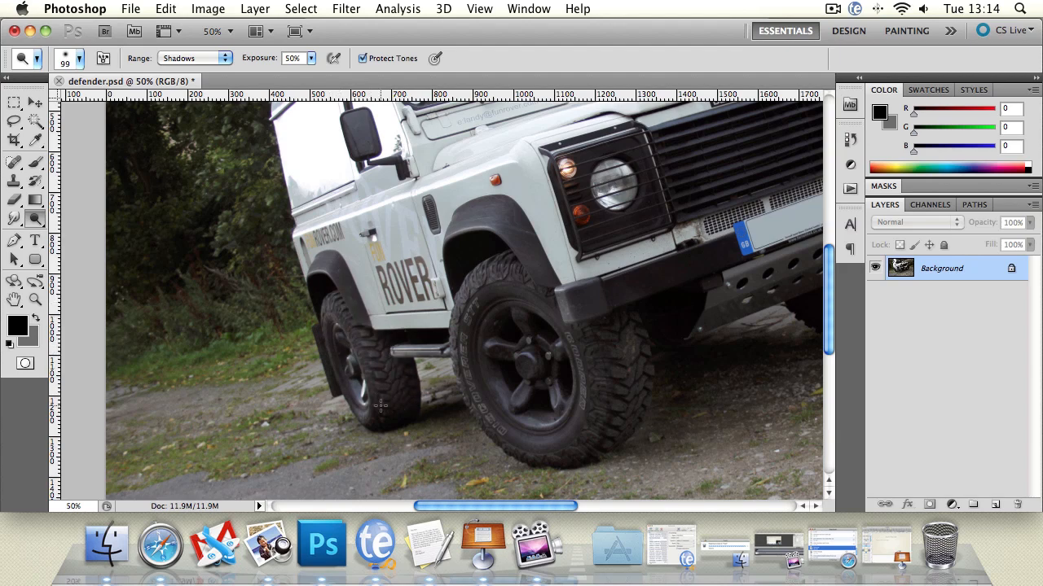
left_click(35, 300)
left_click(553, 309, "alt")
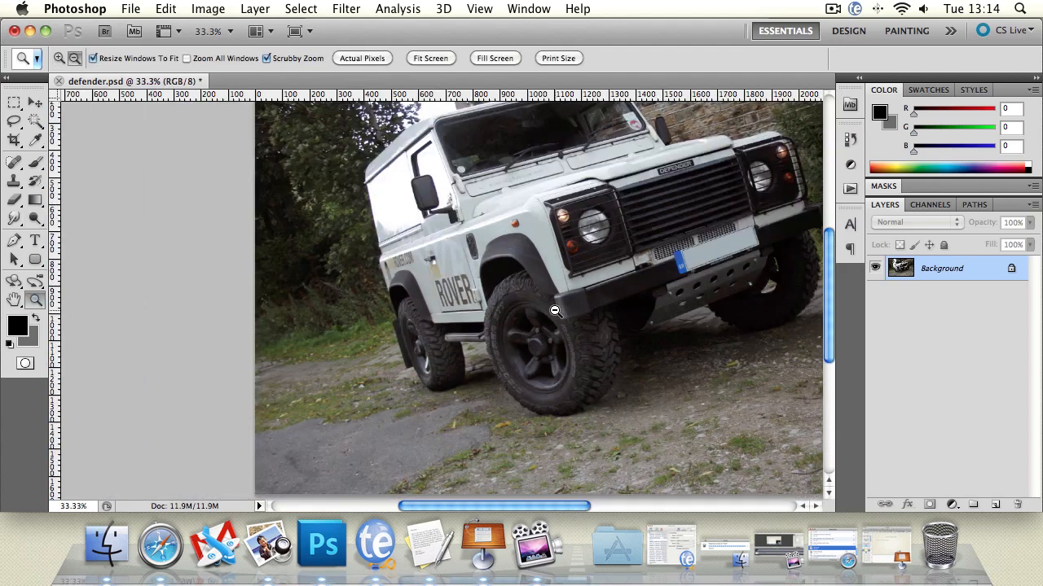
left_click(551, 310, "alt")
left_click(465, 315, "alt")
left_click(324, 283)
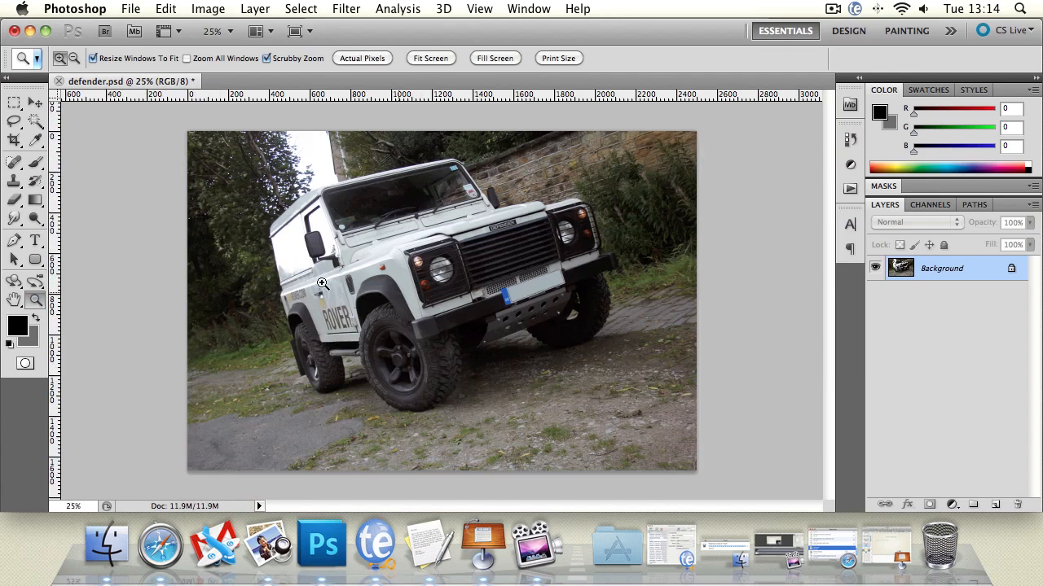
left_click(419, 341)
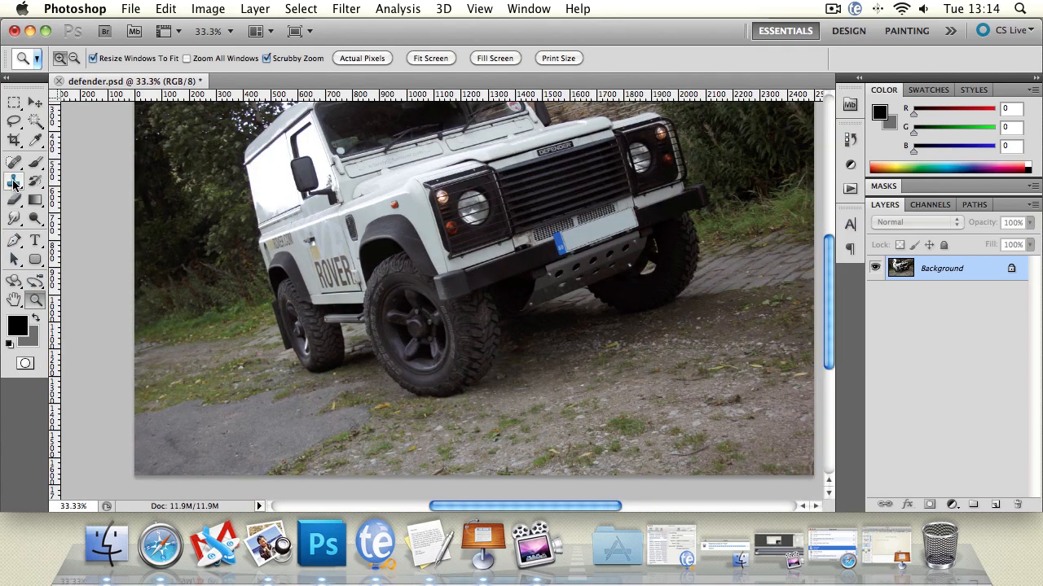
left_click(35, 218)
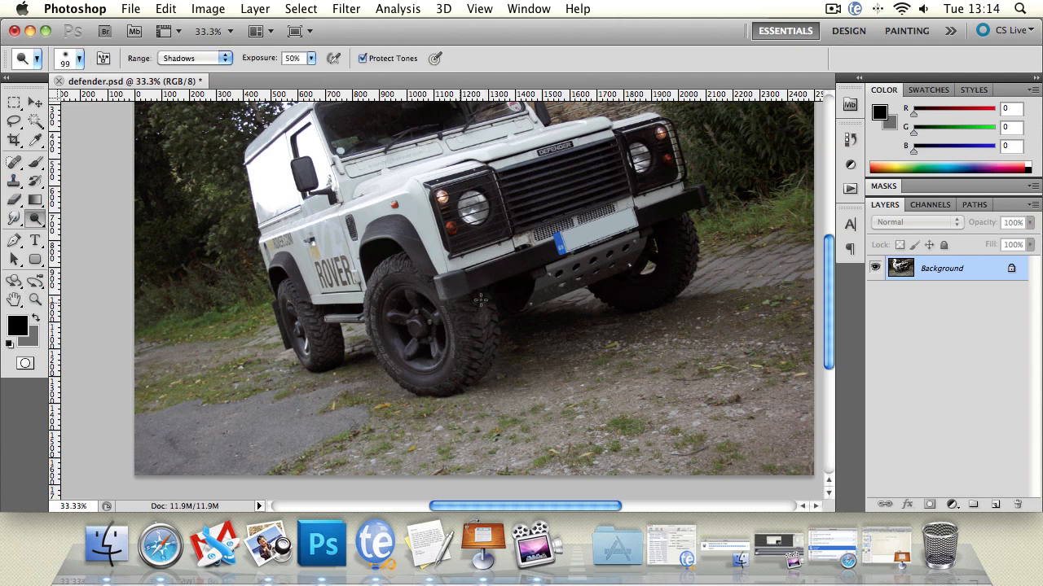
mouse_move(505, 342)
left_mouse_down()
mouse_move(488, 365)
mouse_move(469, 360)
left_mouse_up()
mouse_move(422, 290)
left_mouse_down()
mouse_move(401, 259)
mouse_move(370, 283)
mouse_move(380, 294)
mouse_move(366, 340)
mouse_move(412, 375)
mouse_move(461, 361)
left_mouse_up()
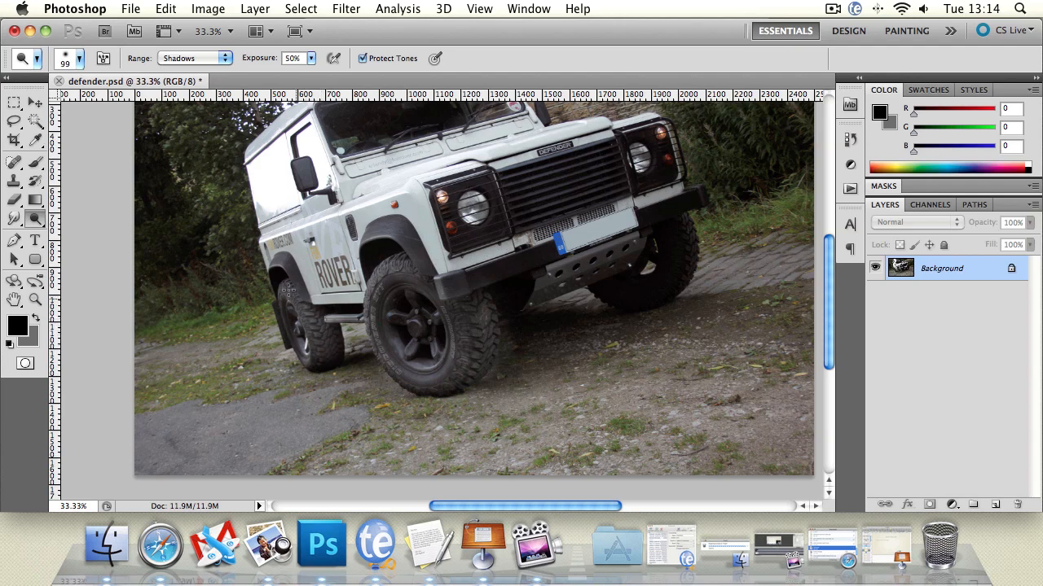
mouse_move(620, 263)
left_mouse_down()
mouse_move(529, 352)
mouse_move(558, 308)
left_mouse_up()
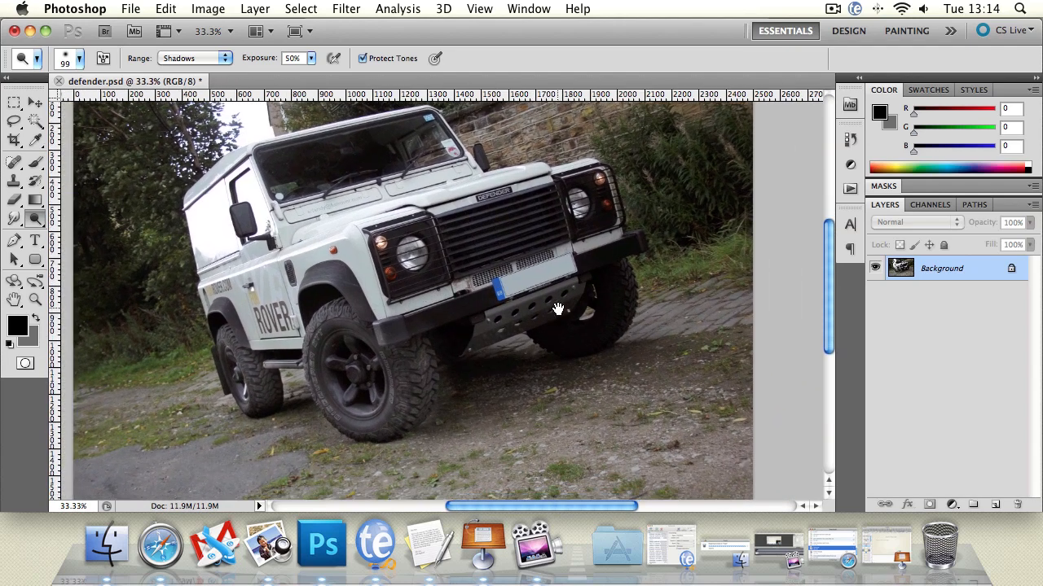
Try to restore the near front wheel with the History Brush, and undo the stroke
left_click(35, 183)
mouse_move(354, 367)
left_mouse_down()
mouse_move(419, 353)
mouse_move(446, 387)
mouse_move(428, 418)
mouse_move(328, 424)
mouse_move(335, 399)
mouse_move(314, 365)
left_mouse_up()
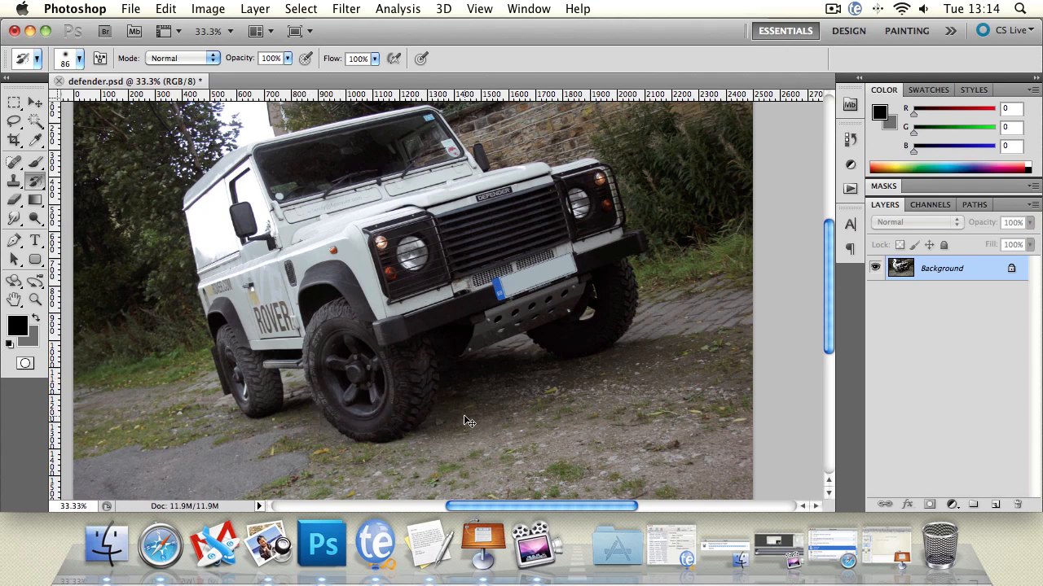
key("super+z")
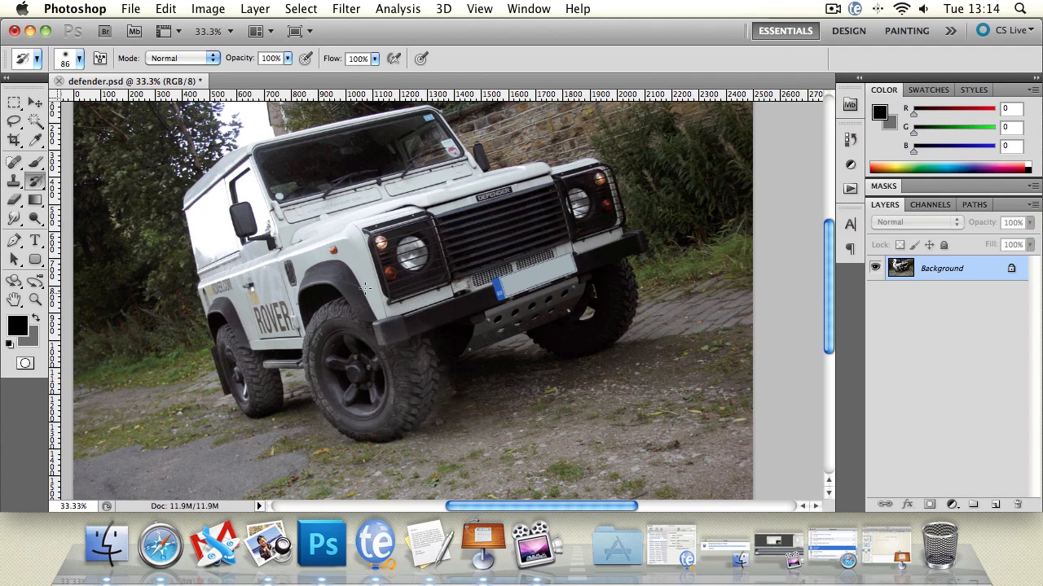
Return to the Dodge tool and lighten the shadows around the far front wheel
scroll(358, 300, "right", 6)
scroll(355, 308, "up", 2)
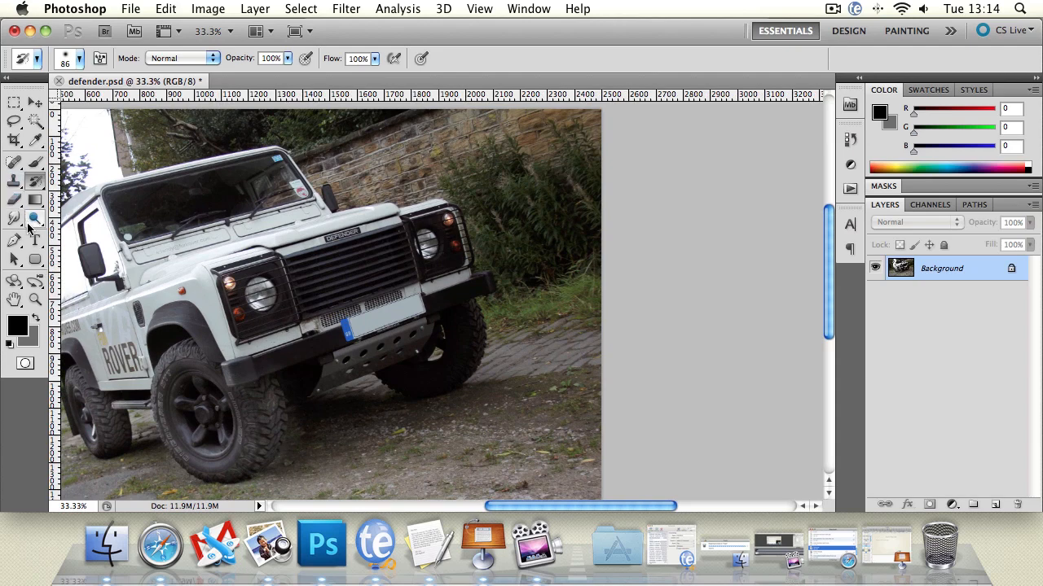
left_click(34, 219)
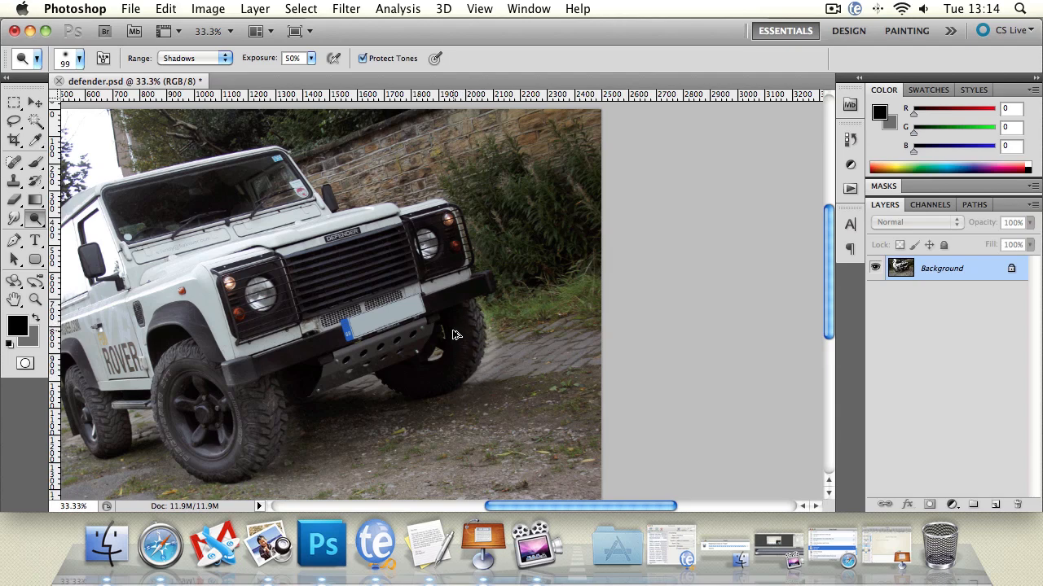
Step backward through the history to undo the Dodge strokes on the wheels
key("alt+super+z")
key("alt+super+z")
key("alt+super+z")
key("alt+super+z")
key("alt+super+z")
key("alt+super+z")
key("alt+super+z")
key("alt+super+z")
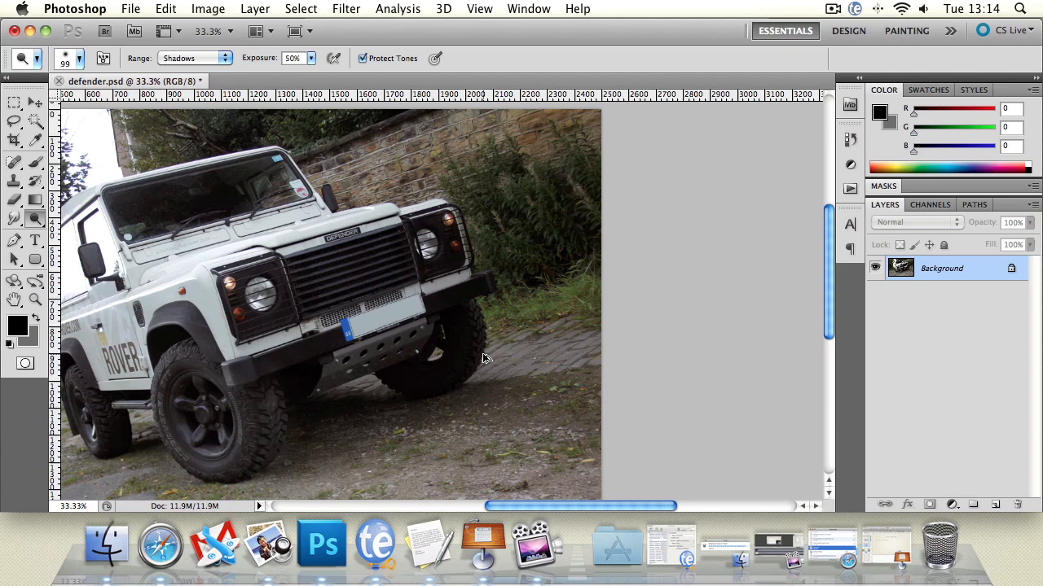
Switch to the Burn tool and set its range to Highlights
left_click_drag(147, 341, 303, 312)
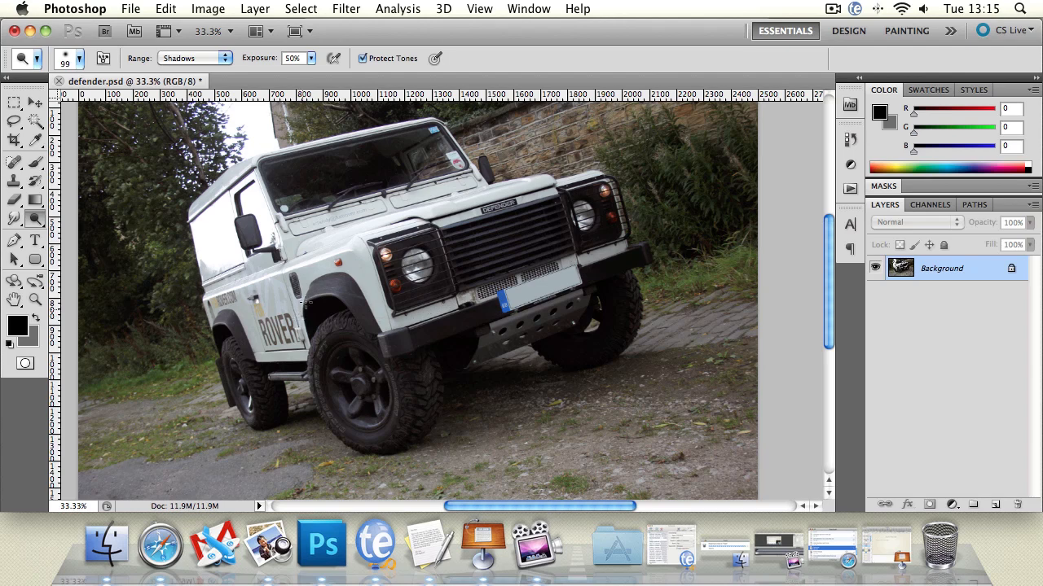
left_click_drag(35, 220, 87, 232)
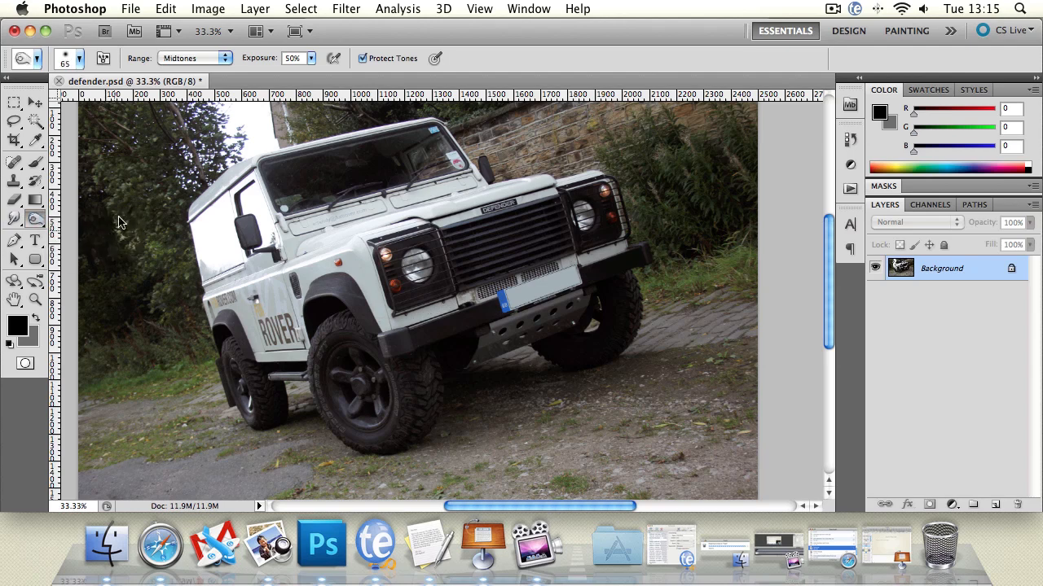
left_click(176, 59)
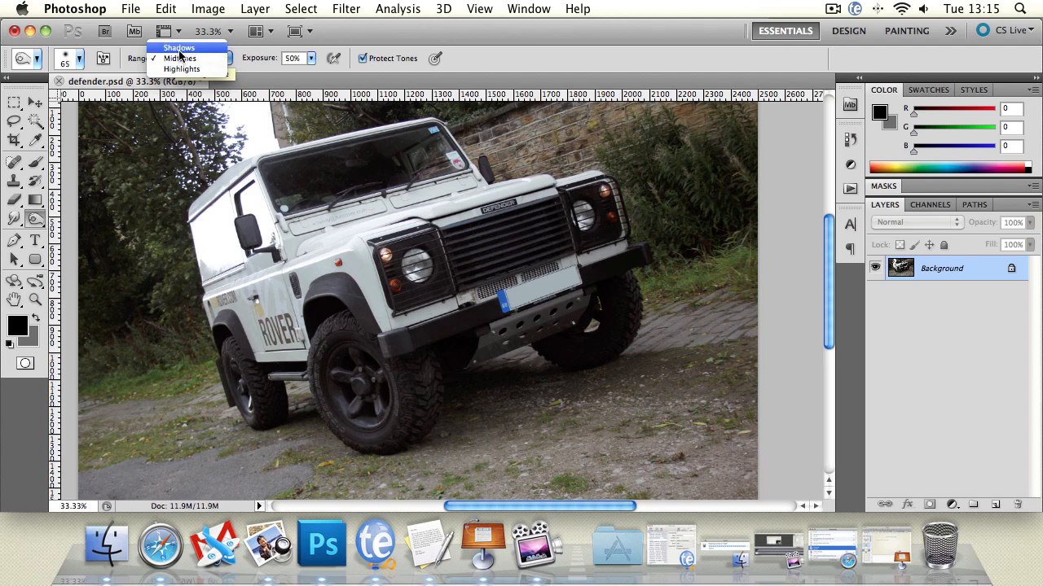
left_click(181, 68)
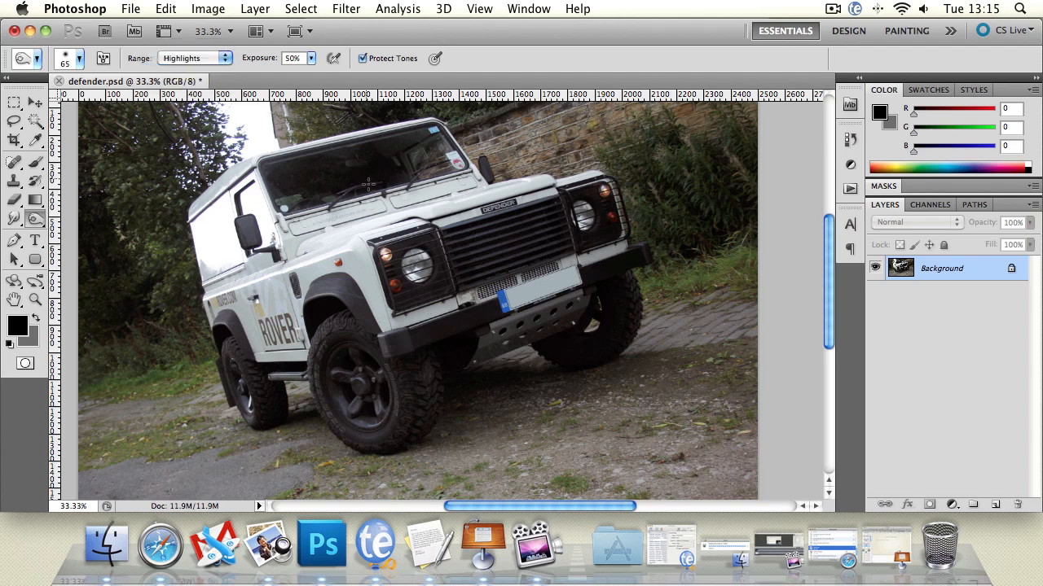
Try to darken the bright white side panel and door window with the 65 px Burn brush, and undo it
left_click(35, 300)
key("super+equal")
key("super+equal")
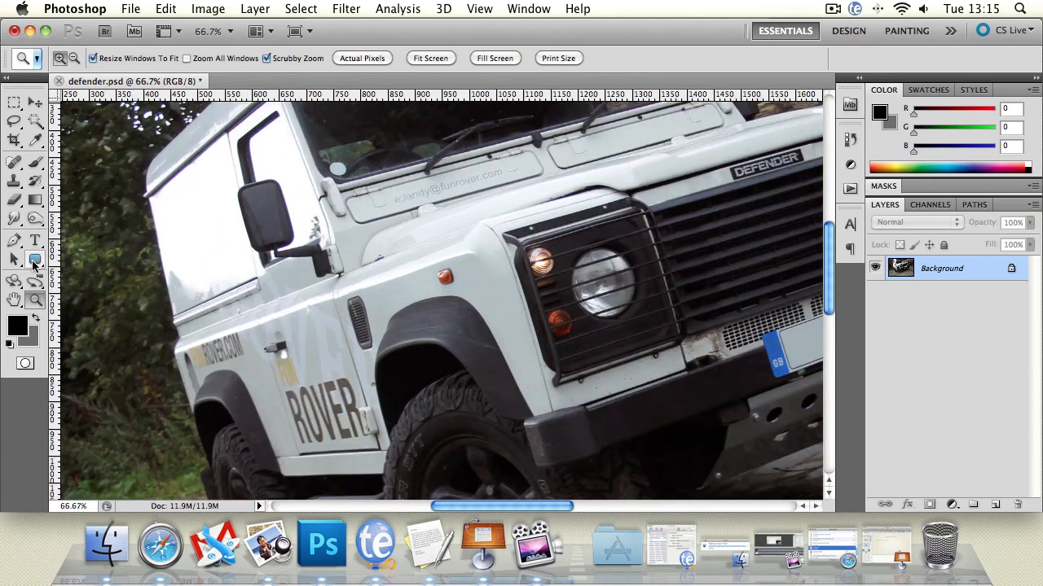
left_click(15, 300)
left_click_drag(179, 217, 219, 290)
left_click(34, 219)
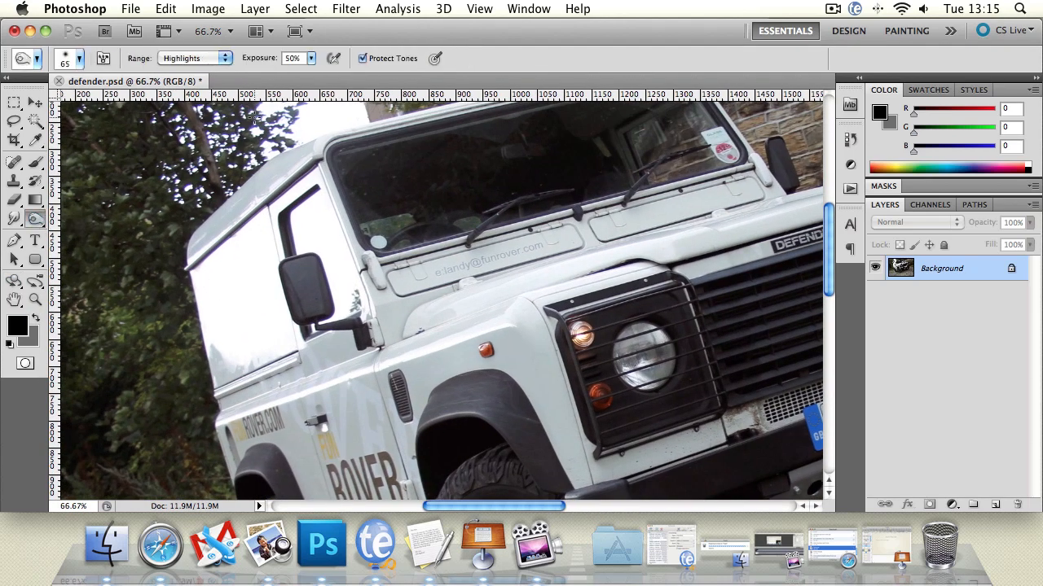
mouse_move(212, 248)
left_mouse_down()
mouse_move(270, 237)
mouse_move(193, 296)
mouse_move(291, 202)
mouse_move(233, 244)
mouse_move(275, 229)
mouse_move(196, 288)
mouse_move(255, 278)
mouse_move(214, 348)
mouse_move(212, 382)
mouse_move(223, 375)
mouse_move(231, 315)
mouse_move(251, 308)
mouse_move(254, 269)
mouse_move(268, 297)
mouse_move(270, 279)
mouse_move(277, 287)
mouse_move(258, 203)
left_mouse_up()
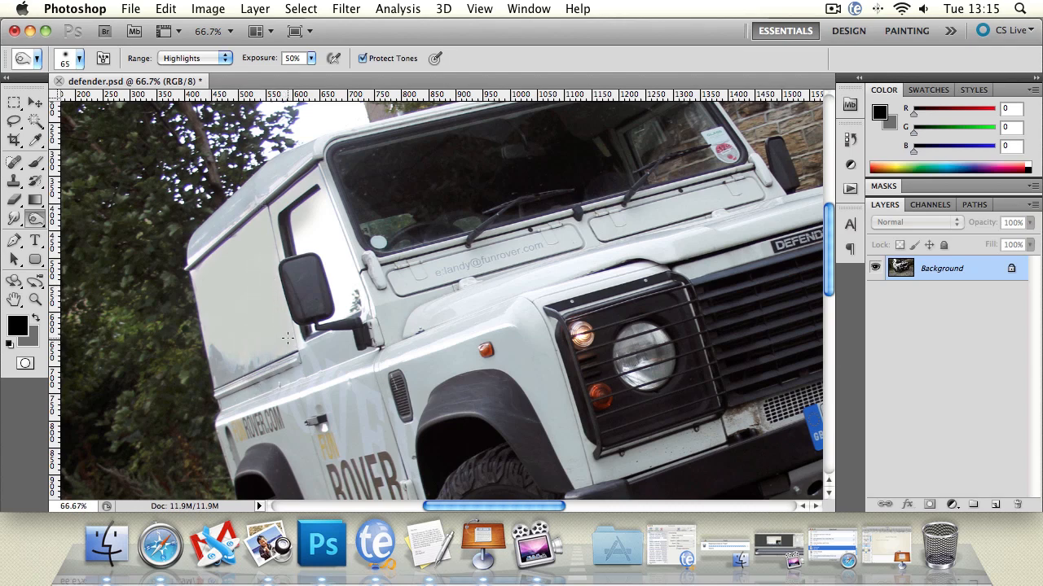
key("super+z")
Make the Burn brush hard-edged at 19 px and darken the highlights of the white rear side panel
left_click(80, 61)
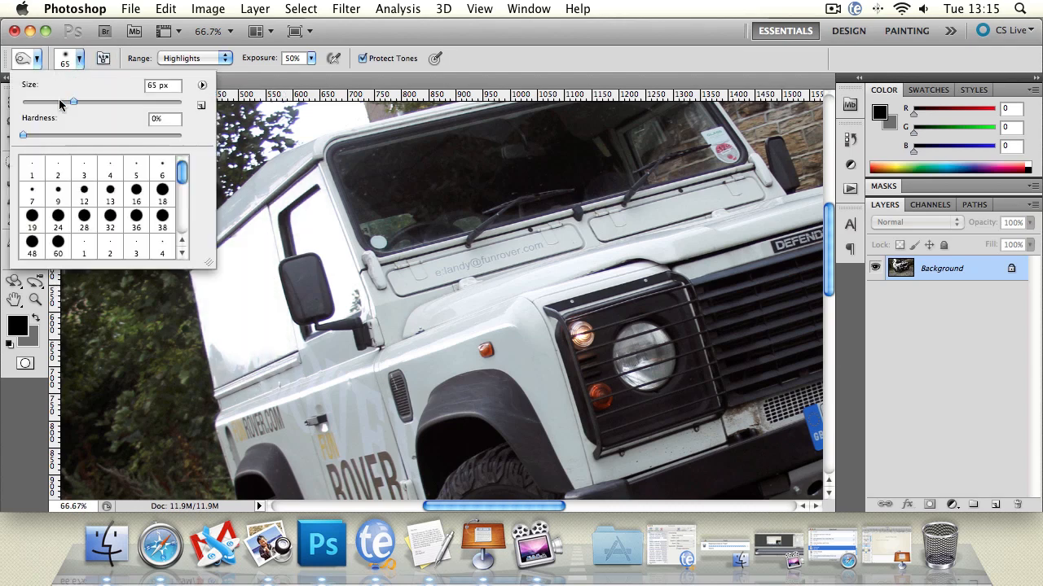
left_click_drag(25, 134, 246, 145)
left_click_drag(75, 102, 38, 103)
mouse_move(233, 294)
left_mouse_down()
mouse_move(215, 311)
mouse_move(197, 272)
mouse_move(261, 208)
mouse_move(320, 171)
mouse_move(274, 212)
mouse_move(280, 283)
mouse_move(267, 255)
mouse_move(285, 337)
mouse_move(278, 289)
mouse_move(304, 349)
mouse_move(250, 360)
mouse_move(225, 383)
mouse_move(219, 373)
mouse_move(205, 311)
mouse_move(230, 258)
mouse_move(201, 281)
mouse_move(221, 296)
mouse_move(250, 281)
mouse_move(268, 353)
mouse_move(278, 346)
mouse_move(235, 355)
mouse_move(251, 318)
mouse_move(242, 315)
mouse_move(229, 351)
mouse_move(219, 321)
mouse_move(253, 304)
mouse_move(275, 335)
mouse_move(247, 254)
mouse_move(254, 259)
mouse_move(246, 246)
mouse_move(258, 210)
left_mouse_up()
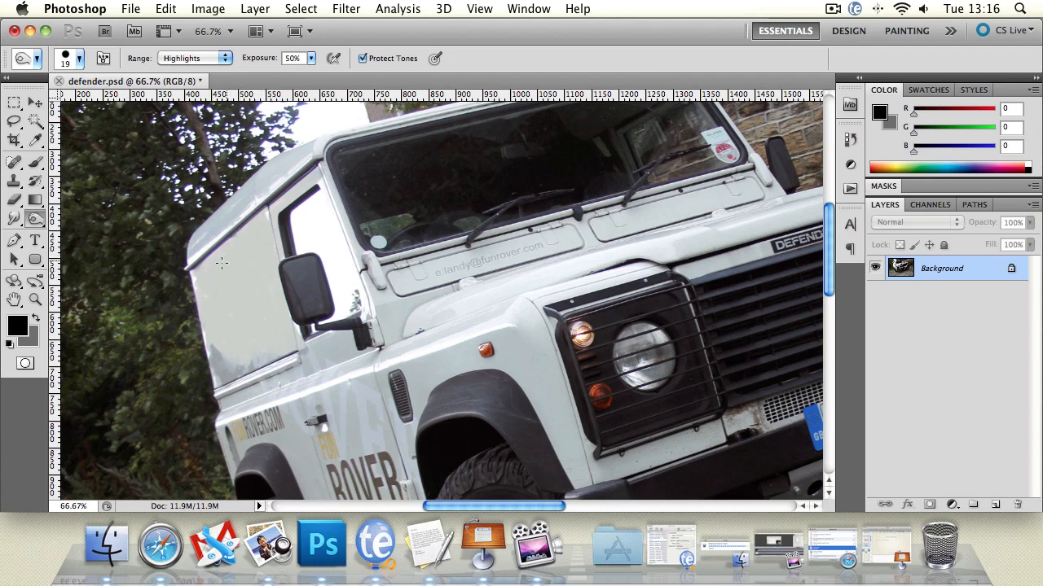
left_click_drag(196, 274, 220, 381)
Compare the burned rear side panel with the rest of the car, both as a whole and up close
left_click(36, 299)
left_click(438, 294)
left_click(435, 291, "alt")
left_click(435, 291, "alt")
left_click(435, 290, "alt")
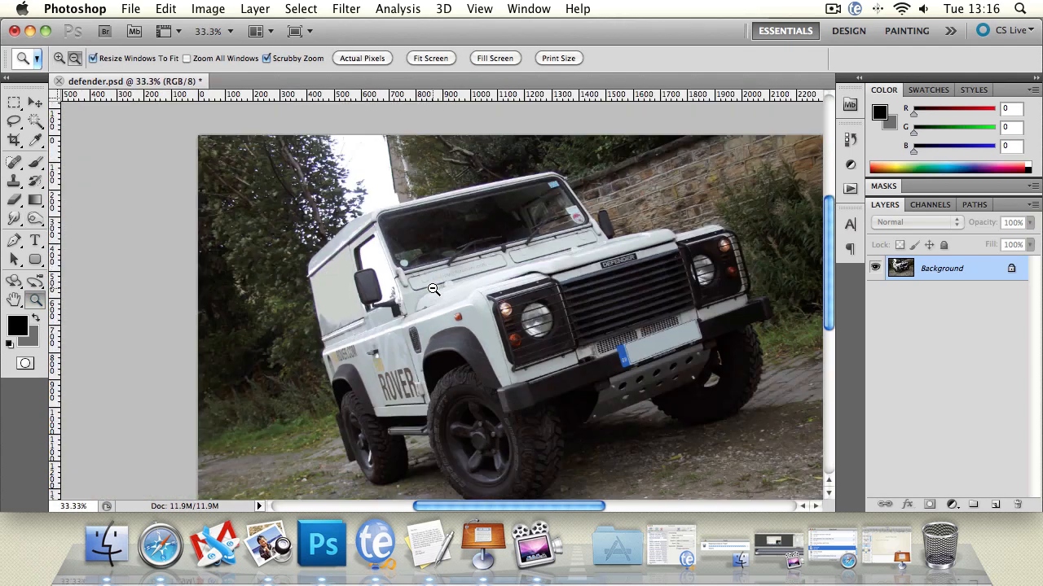
left_click(434, 290, "alt")
left_click(298, 250)
left_click(544, 389)
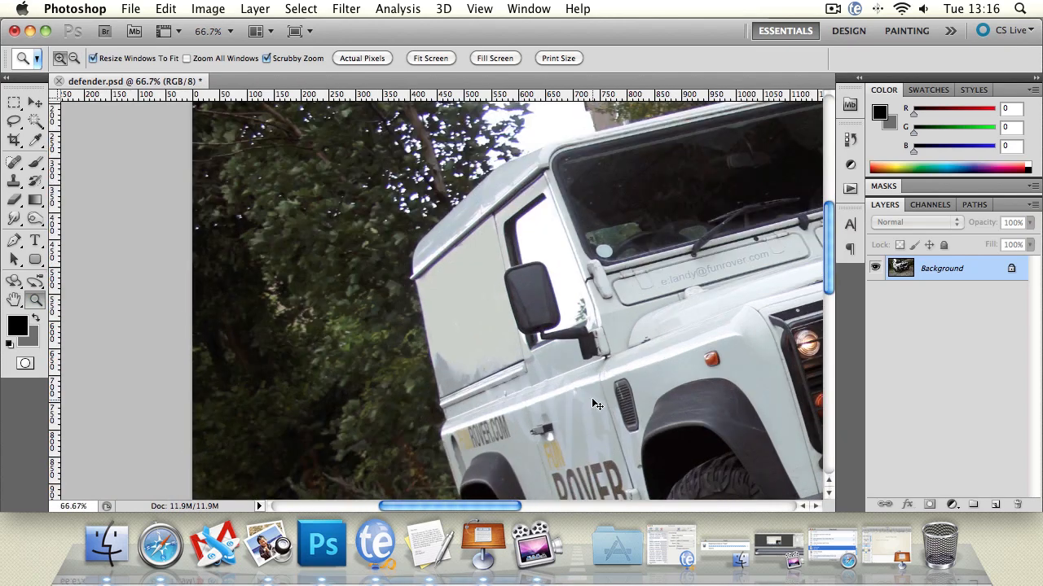
Return to the Burn tool and set its range to Shadows
left_click(36, 219)
left_click(194, 58)
left_click(181, 33)
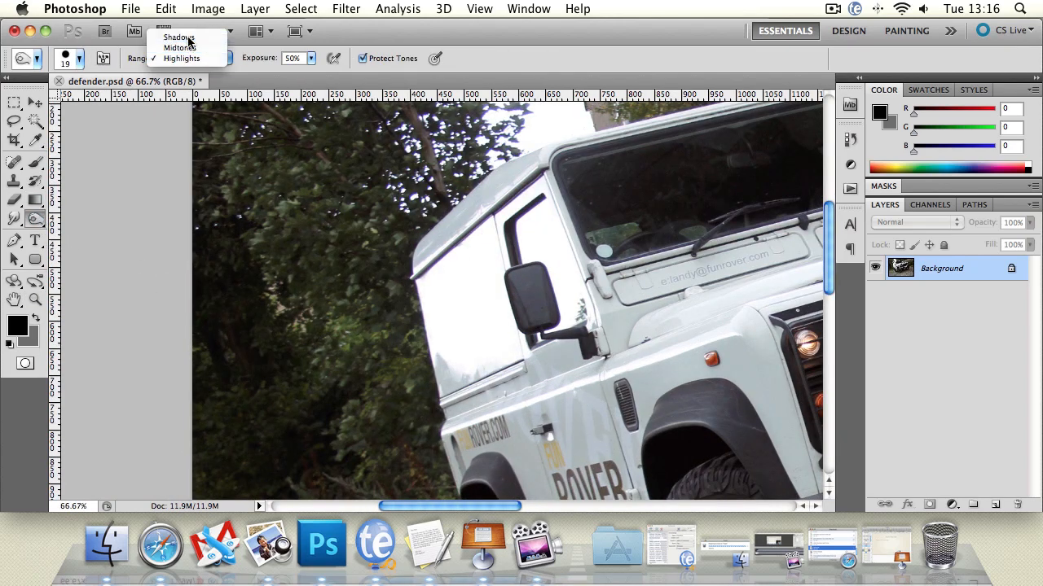
Burn the shadows of the perforated metal plate beneath the front bumper, enlarging the brush to 89 px
left_click(14, 300)
left_click_drag(534, 305, 445, 258)
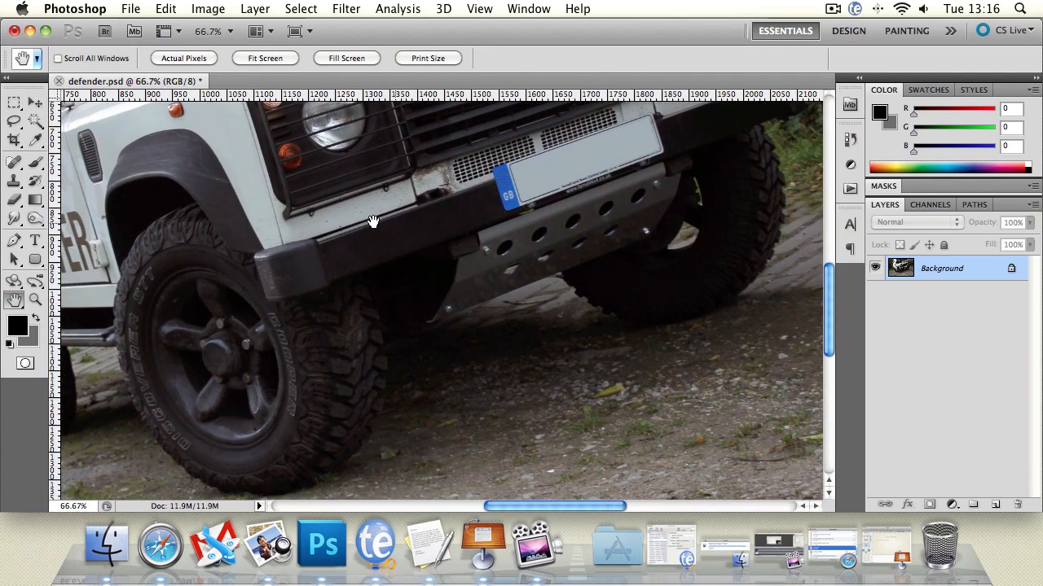
left_click_drag(373, 223, 319, 219)
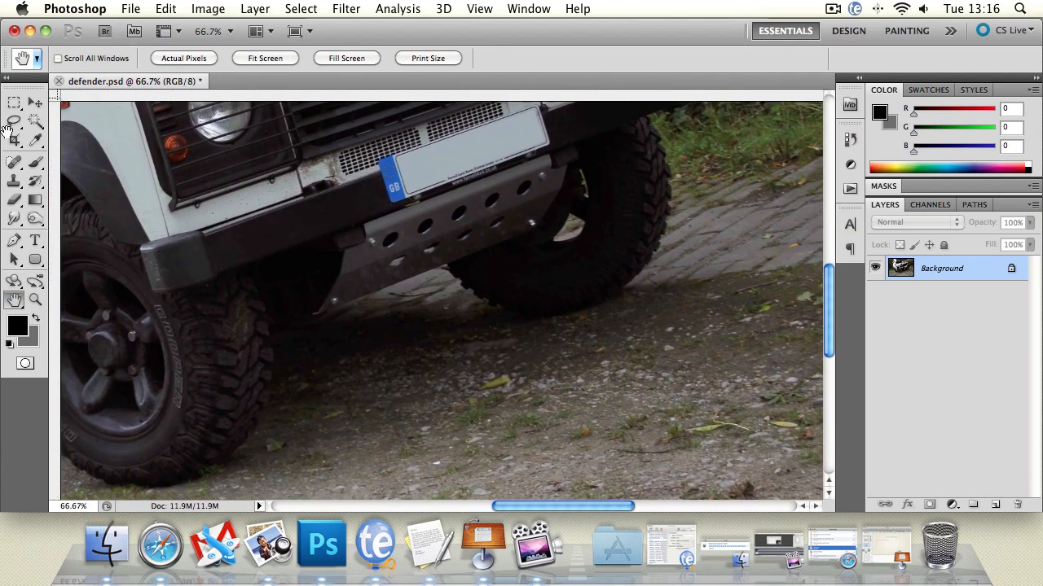
left_click(35, 219)
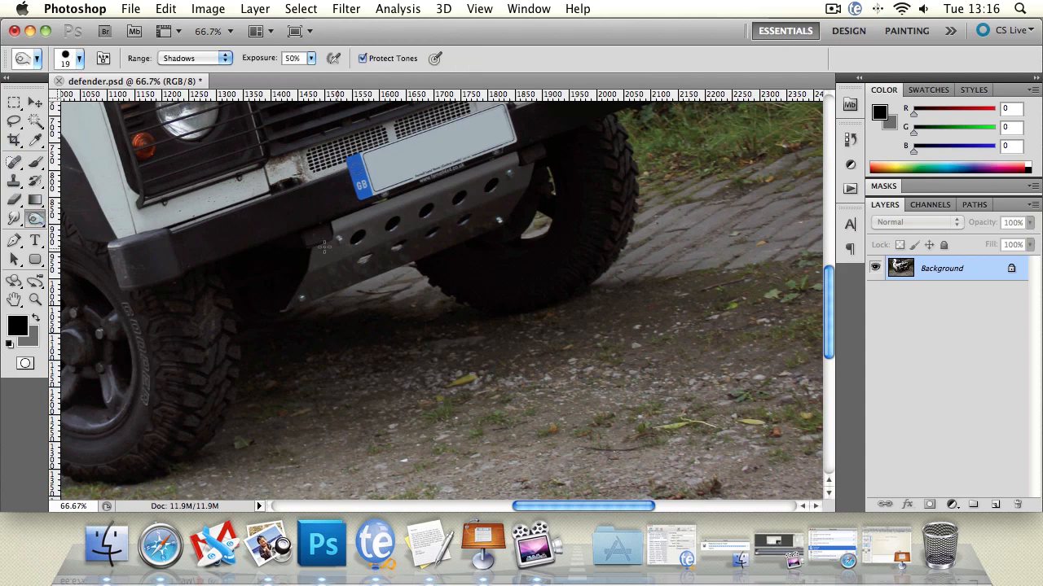
mouse_move(387, 230)
left_mouse_down()
mouse_move(319, 256)
mouse_move(275, 307)
mouse_move(383, 254)
mouse_move(435, 249)
left_mouse_up()
left_click(79, 59)
left_click_drag(41, 102, 78, 99)
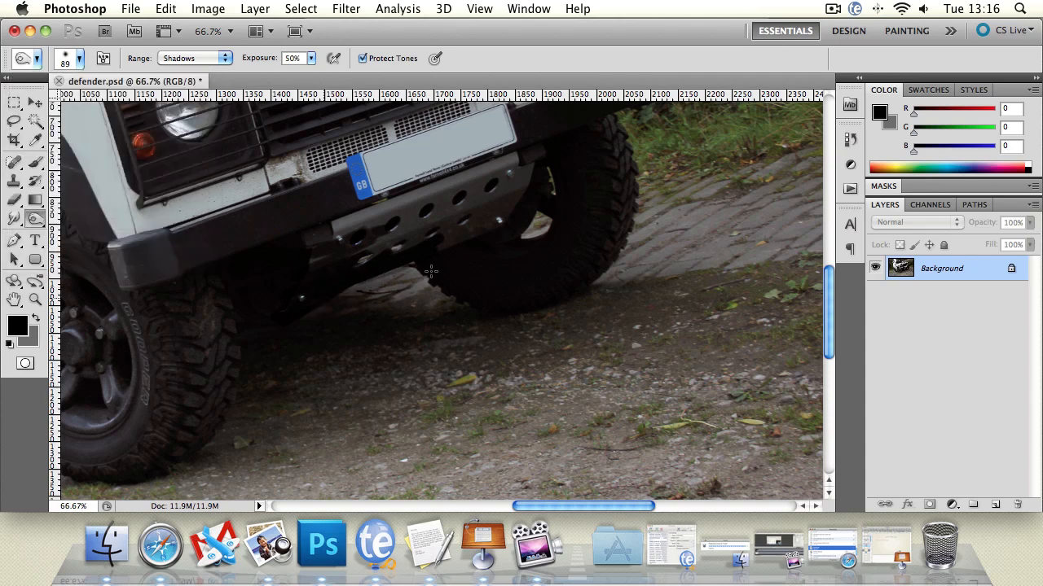
Continue burning the shadows over the rest of the perforated plate and the area beneath the front bumper
left_click(365, 279)
mouse_move(410, 241)
left_mouse_down()
mouse_move(427, 219)
mouse_move(395, 237)
mouse_move(420, 243)
mouse_move(378, 272)
mouse_move(461, 233)
mouse_move(515, 188)
mouse_move(518, 171)
mouse_move(403, 214)
left_mouse_up()
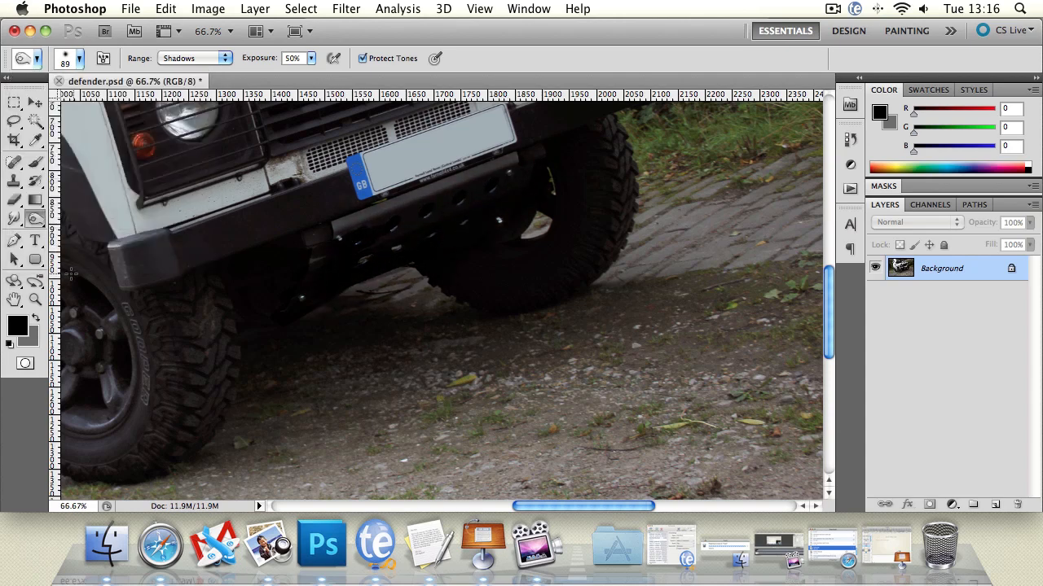
Check the burned underside against the whole car, and burn the shadows of the trees behind the vehicle's roof and rear
double_click(36, 299)
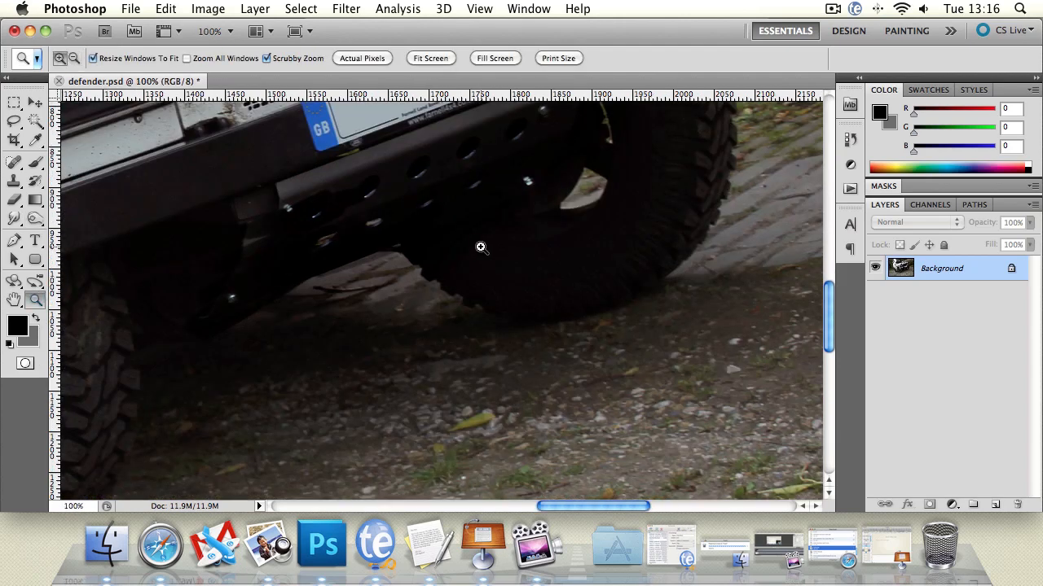
left_click(429, 224, "alt")
left_click(429, 224, "alt")
left_click(428, 224, "alt")
left_click(427, 224, "alt")
left_click(427, 224, "alt")
left_click(436, 273)
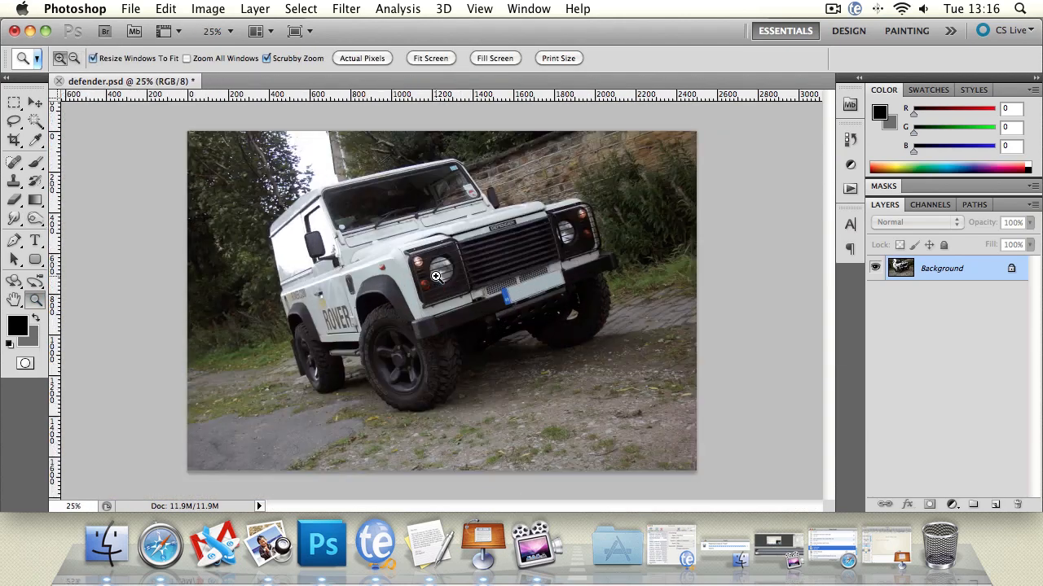
left_click(439, 274)
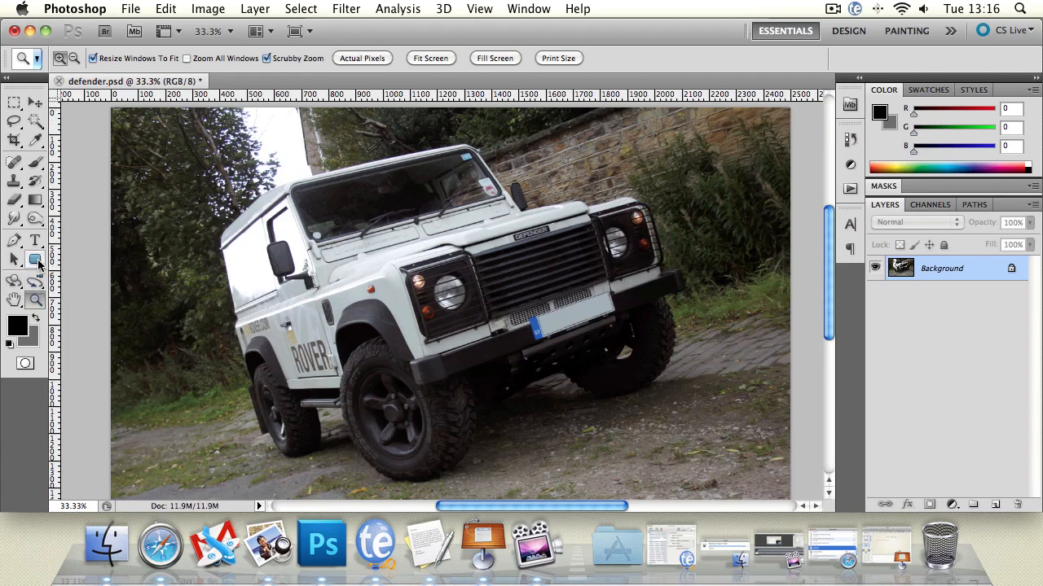
left_click_drag(37, 229, 94, 233)
mouse_move(287, 255)
left_mouse_down()
mouse_move(143, 216)
mouse_move(190, 137)
mouse_move(131, 123)
mouse_move(228, 147)
mouse_move(244, 138)
left_mouse_up()
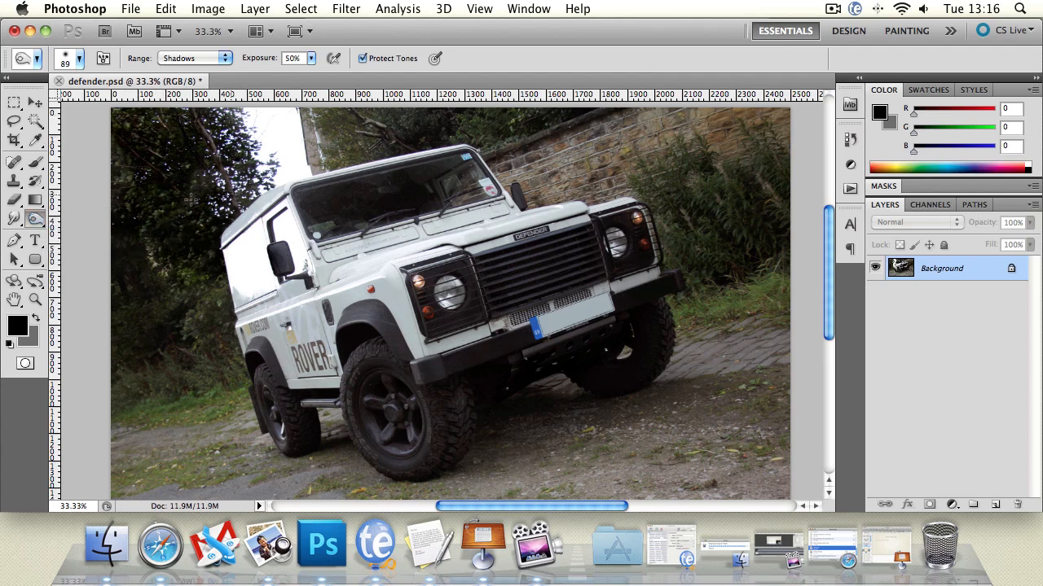
Switch to the Sponge tool in Desaturate mode and enlarge its soft brush to 121 px
key("shift+o")
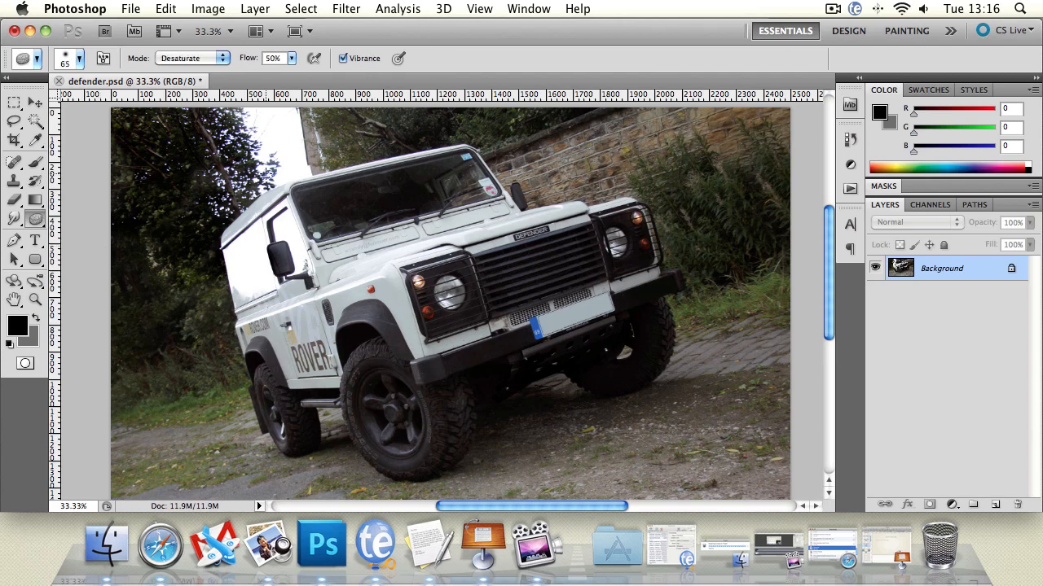
left_click(176, 59)
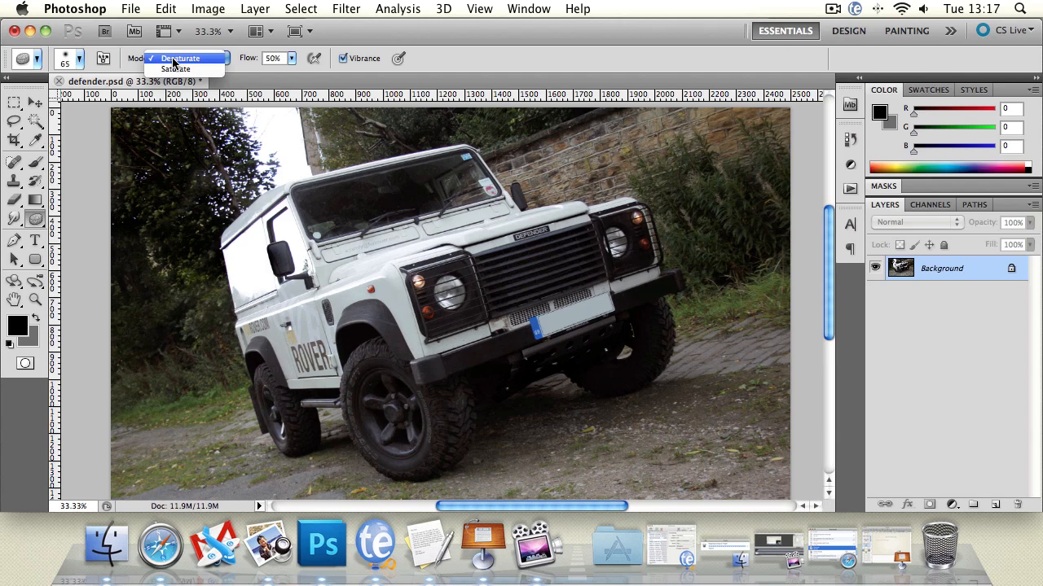
left_click(176, 68)
left_click(184, 58)
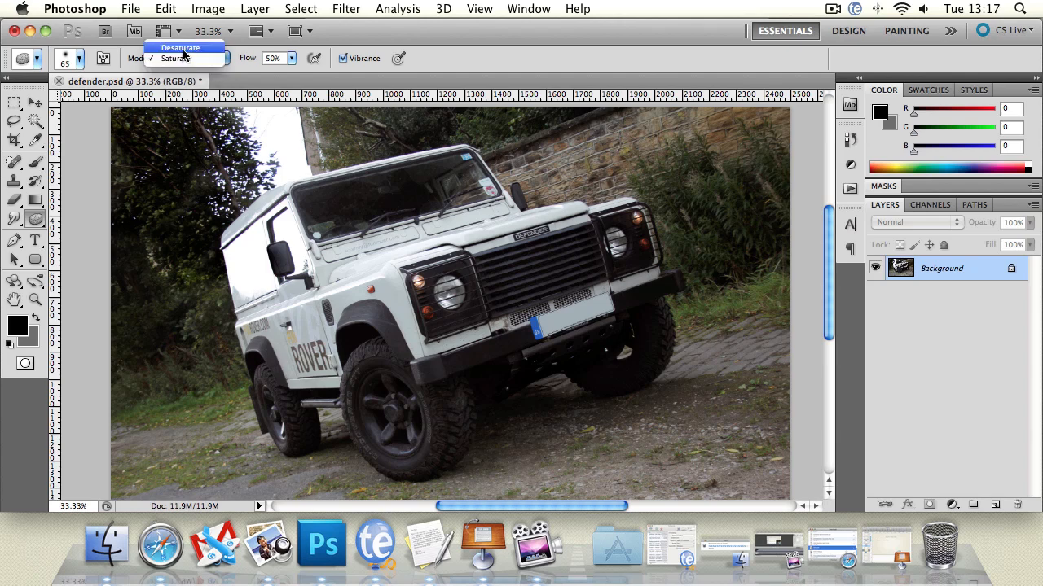
left_click(183, 48)
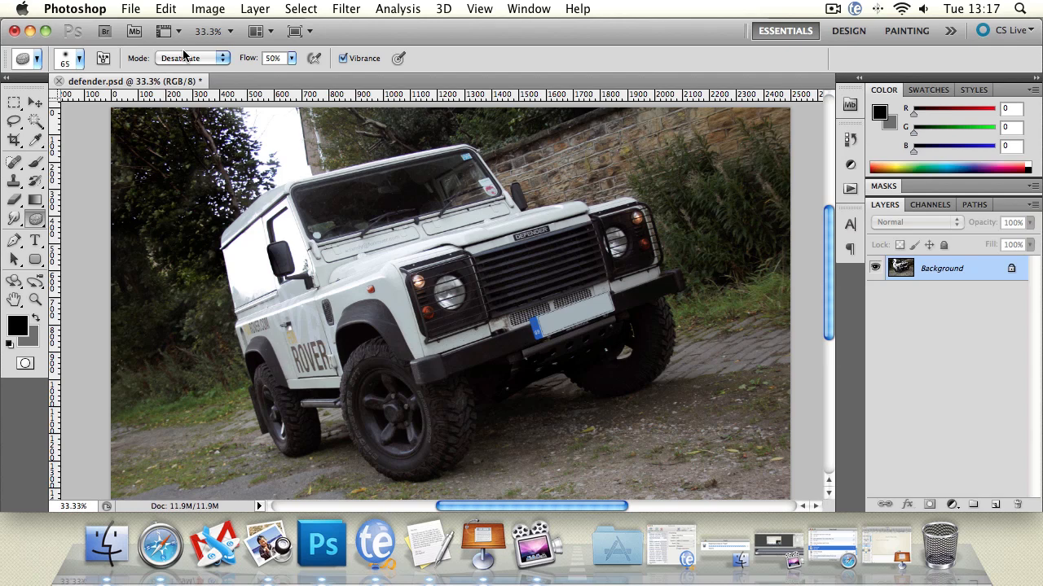
left_click(80, 60)
left_click_drag(72, 101, 111, 101)
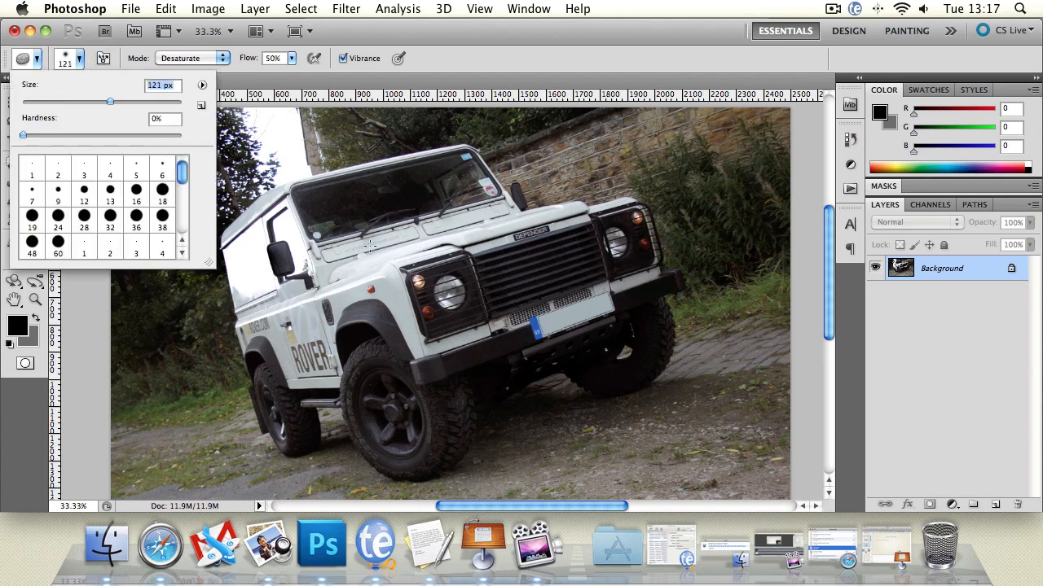
mouse_move(182, 169)
left_mouse_down()
mouse_move(185, 232)
mouse_move(186, 157)
left_mouse_up()
left_click(487, 82)
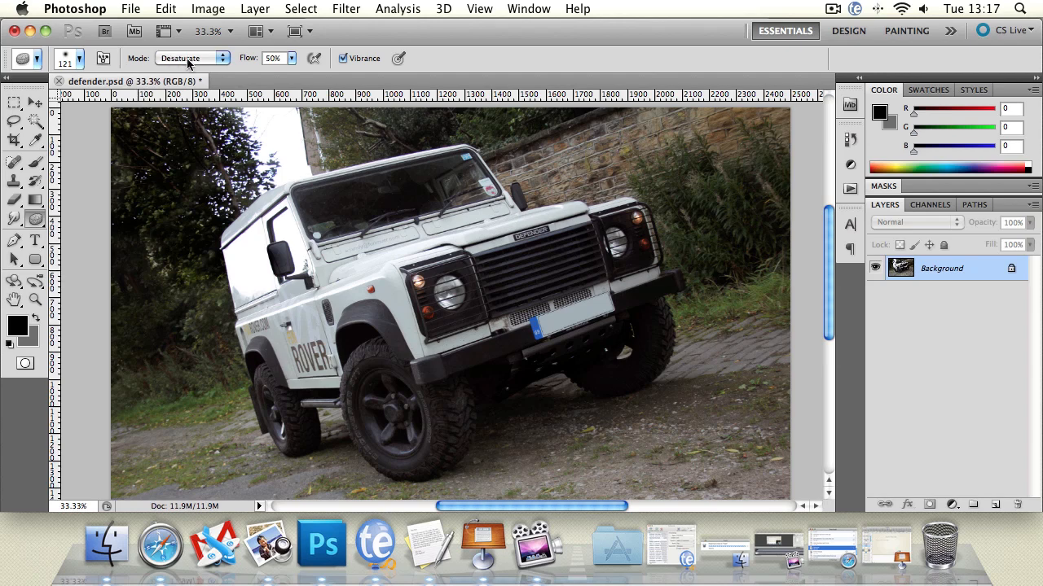
Desaturate the door graphics at 50% flow, and the number plate and windscreen stickers at 100% flow
left_click(291, 57)
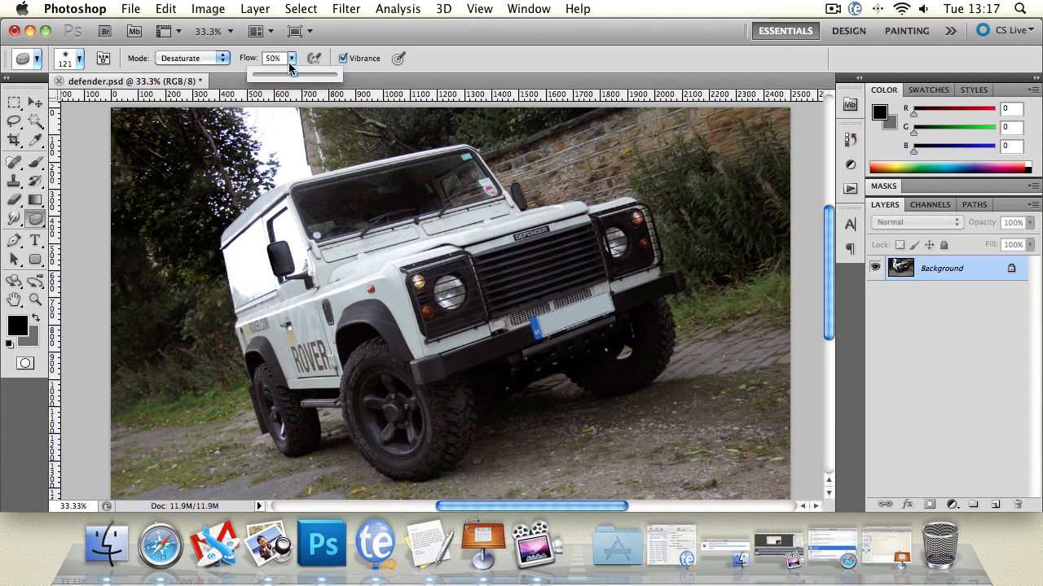
left_click(421, 178)
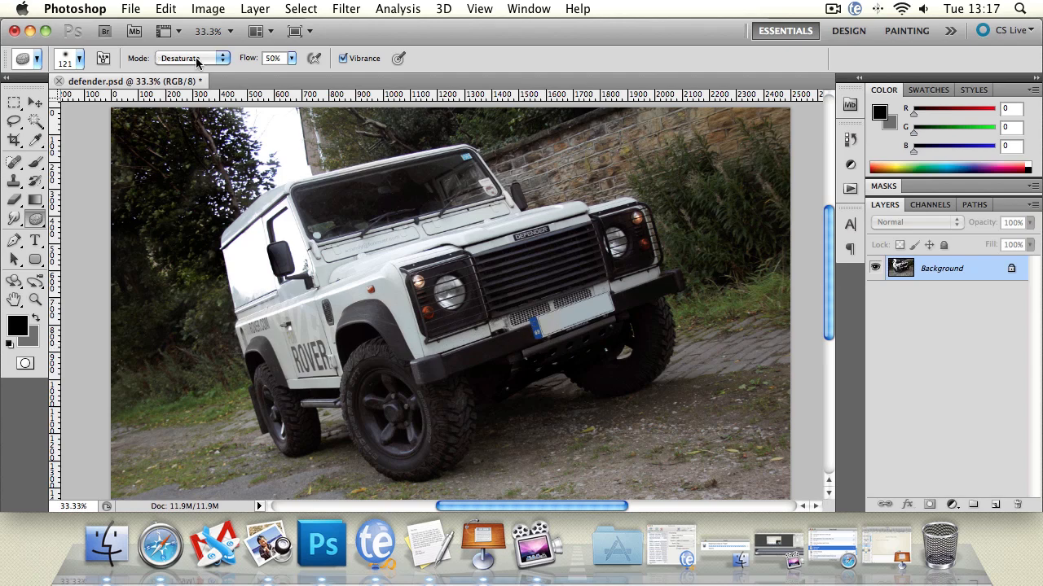
left_click(291, 58)
left_click_drag(297, 75, 352, 78)
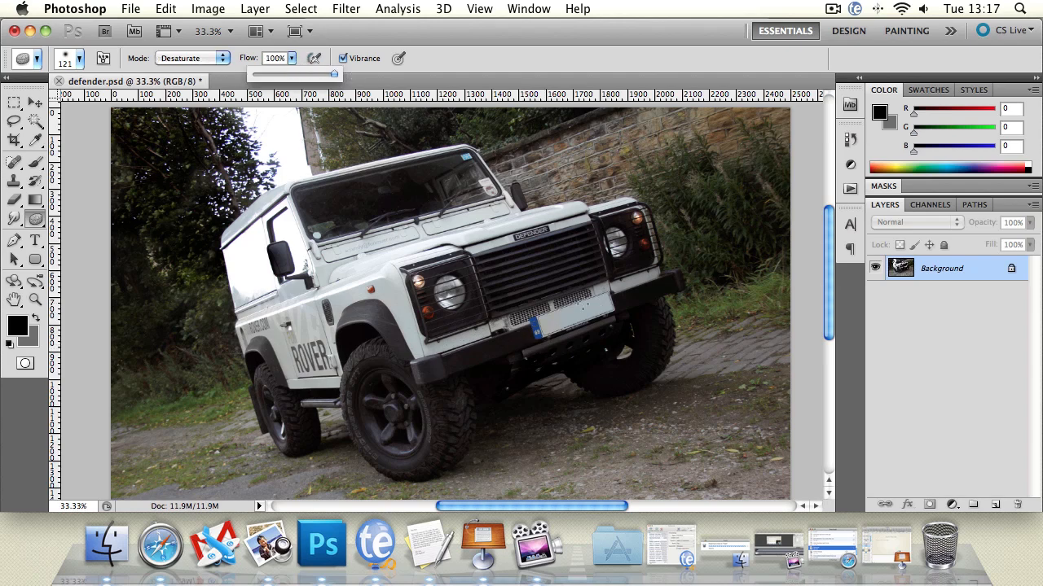
left_click(582, 306)
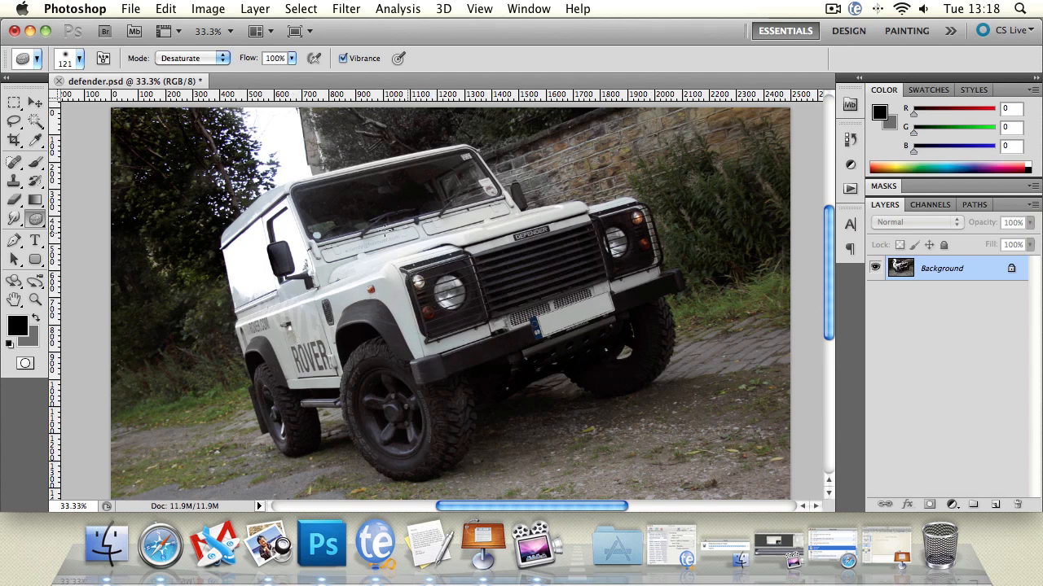
Set the Sponge tool's mode to Saturate
left_click(219, 59)
left_click(217, 71)
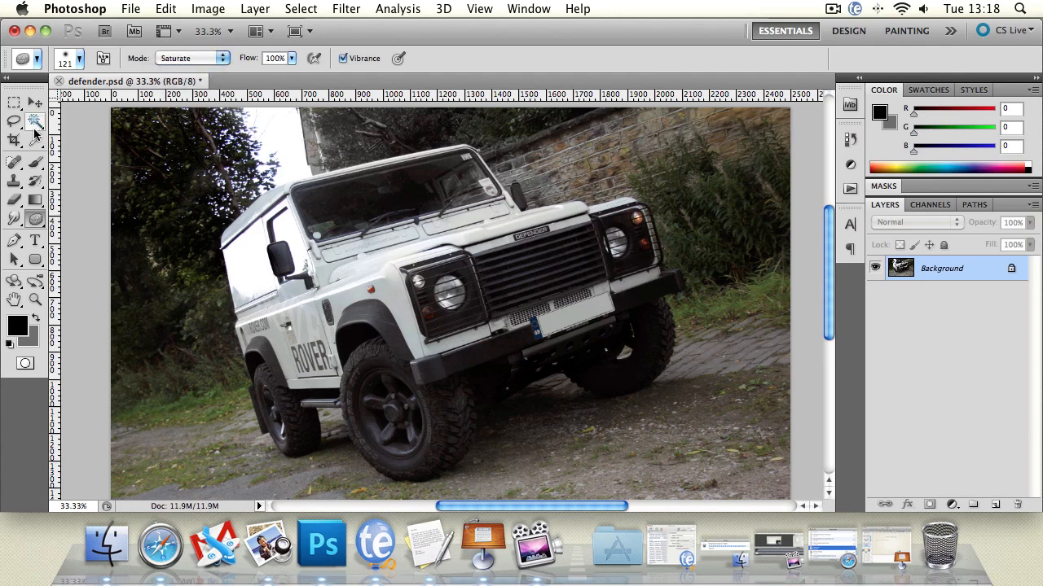
Set the History Brush to 195 px and revert the whole photo to the original defender.psd snapshot
left_click(45, 190)
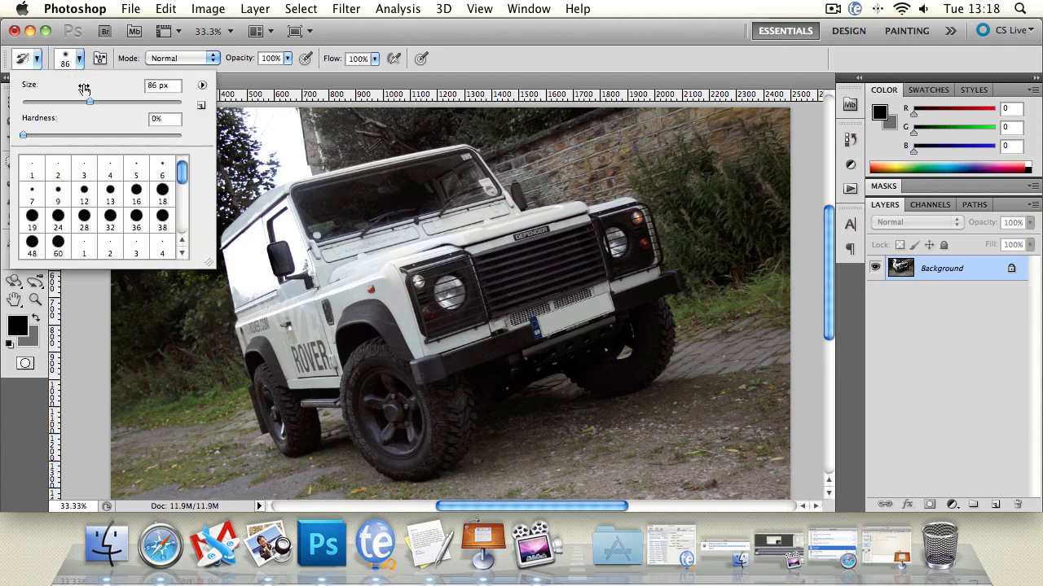
left_click(79, 59)
left_click_drag(127, 100, 139, 101)
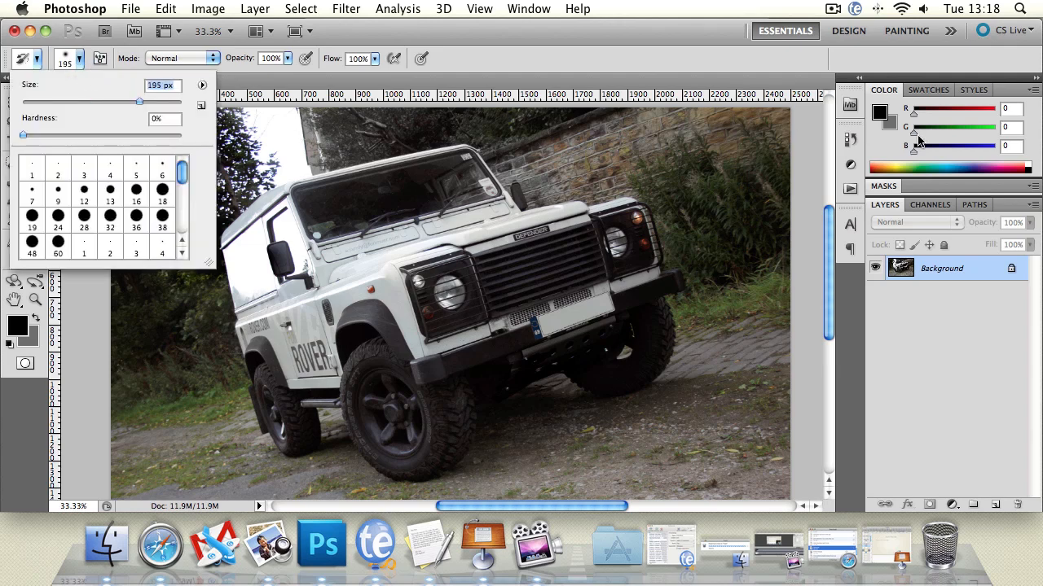
left_click(850, 189)
left_click(850, 188)
left_click(685, 109)
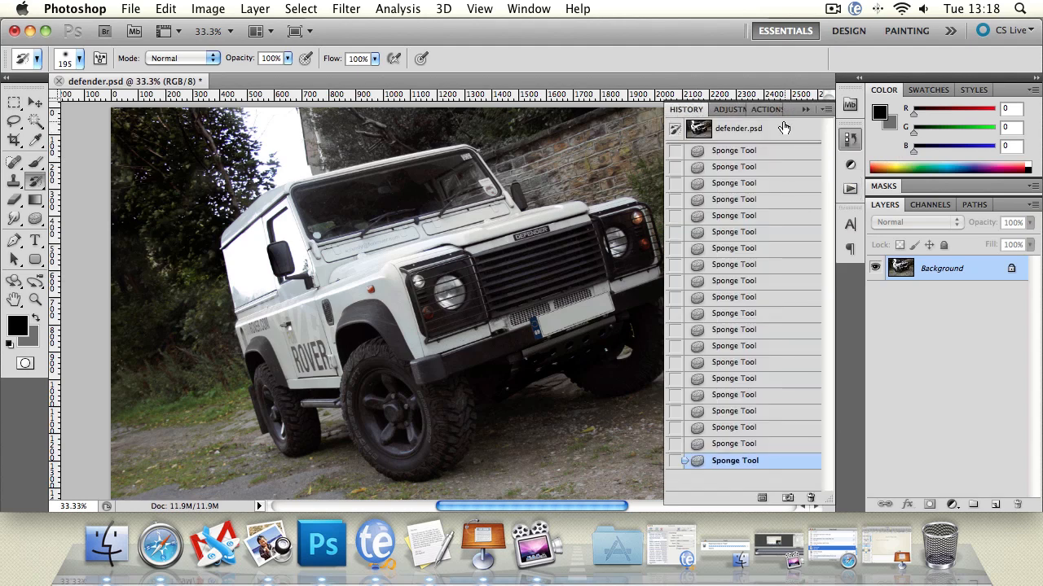
left_click(780, 128)
left_click(806, 110)
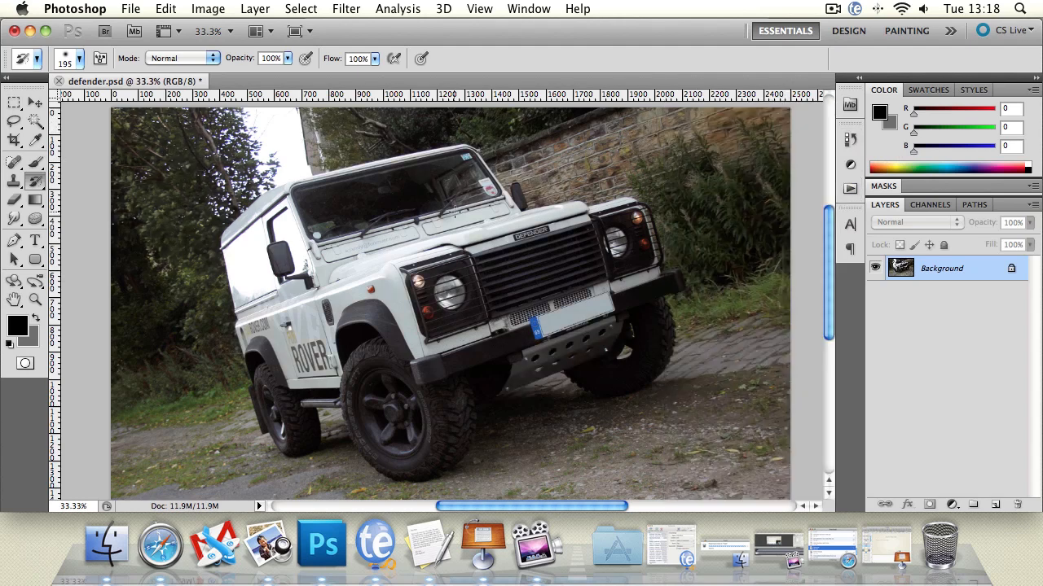
Saturate the lettering and badge on the car's door with the Sponge tool at 51% flow
left_click(35, 218)
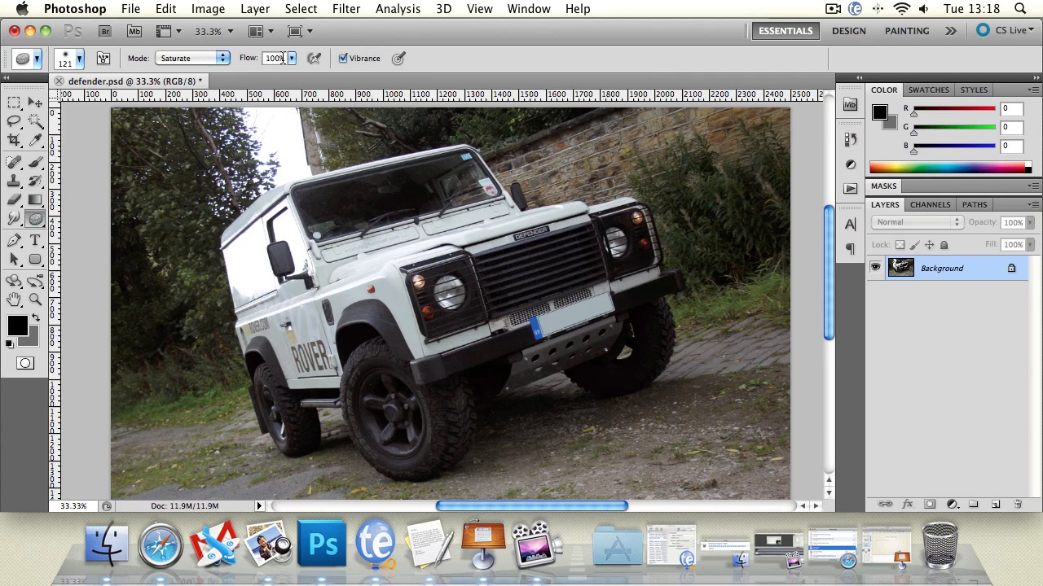
left_click_drag(291, 58, 255, 74)
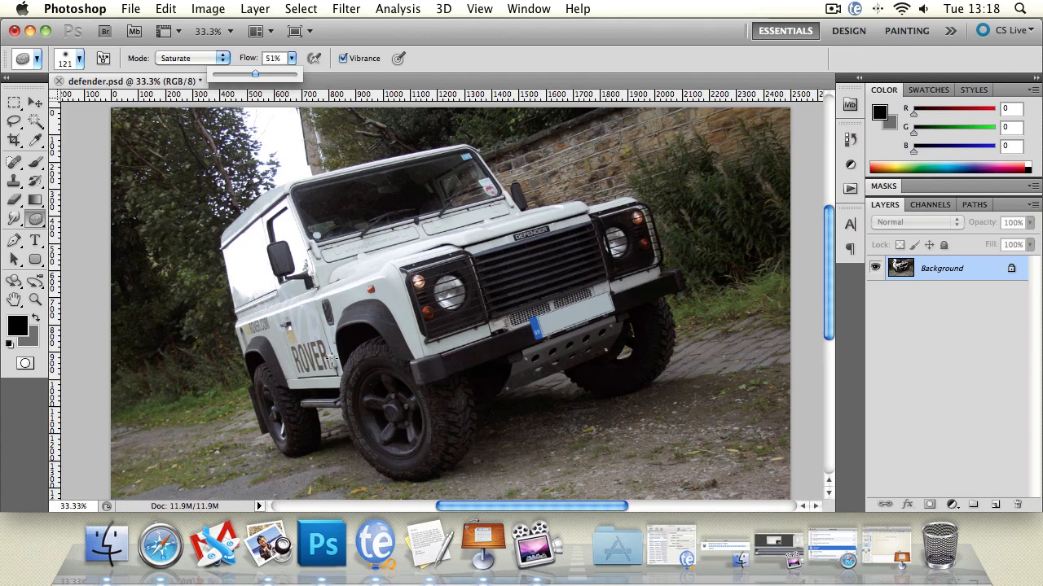
left_click(294, 342)
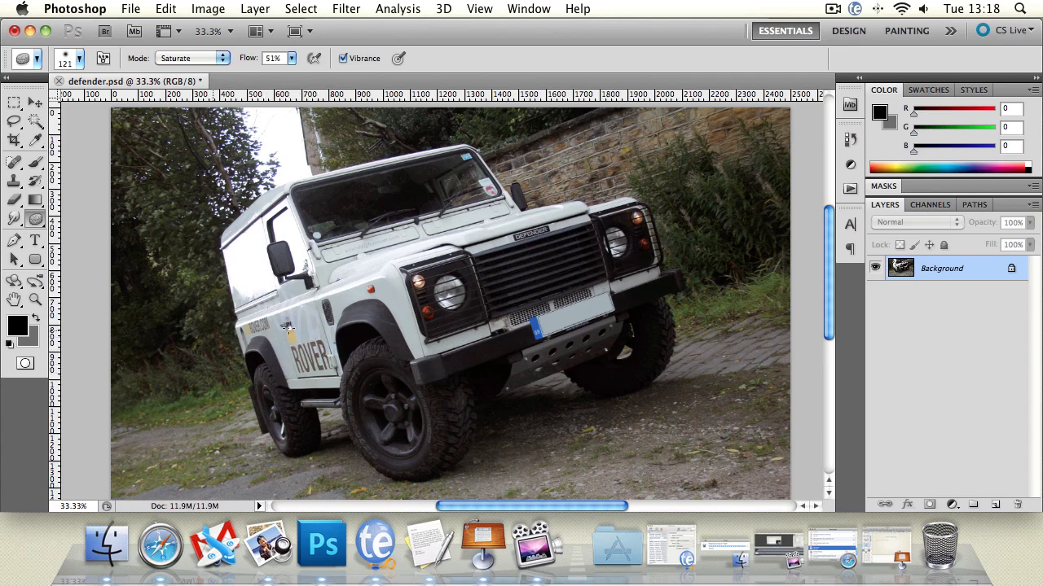
Enlarge the Sponge brush to its maximum size of 2500 px
left_click(79, 58)
left_click_drag(110, 101, 186, 107)
left_click(432, 130)
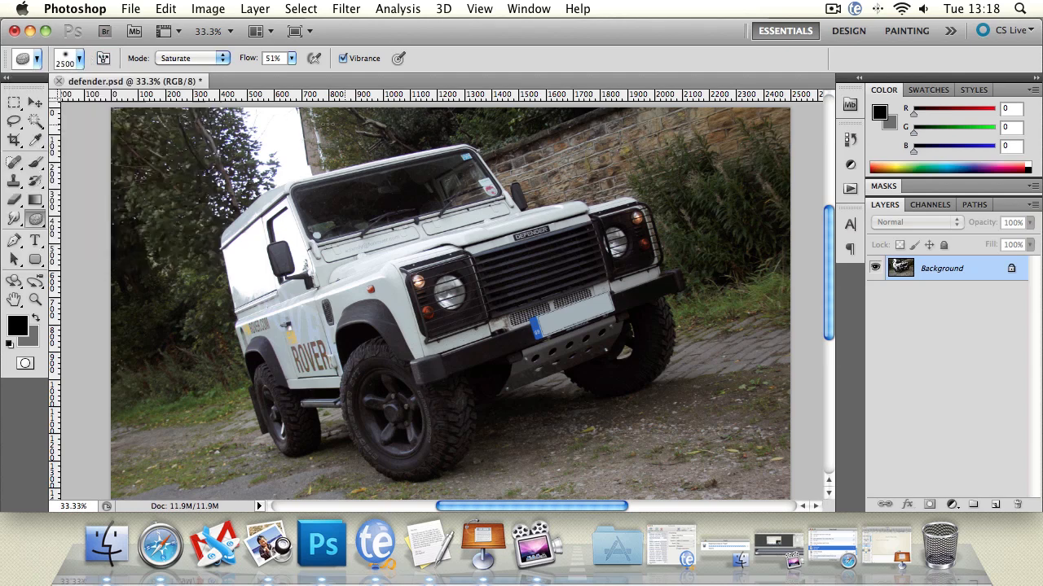